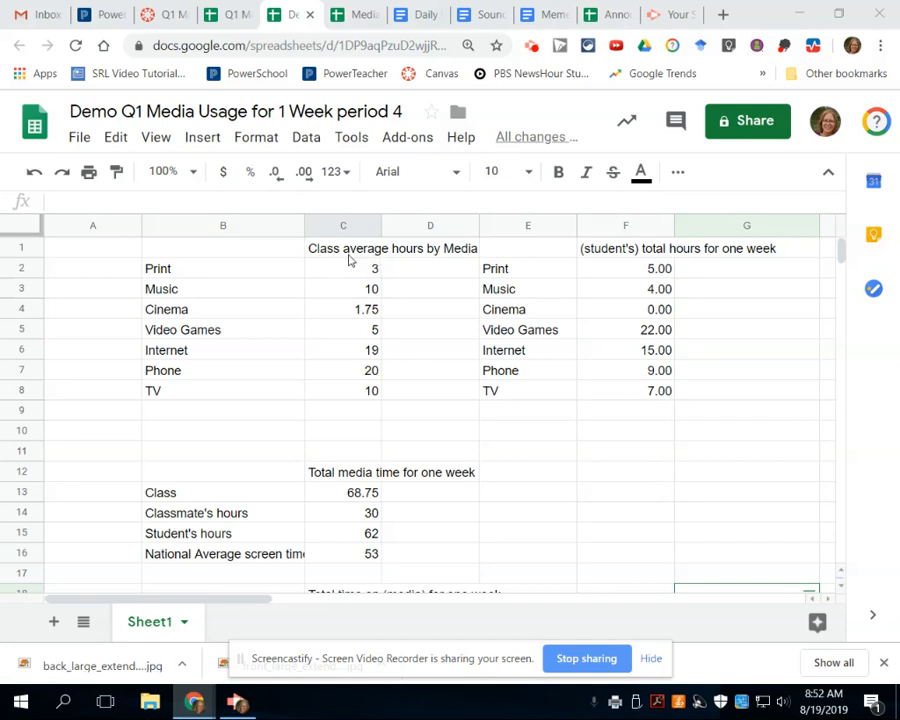
Examine the class average hours by media in C1:C8 and the national average screen time entry in row 16
{"action": "left_click", "coordinate": [366, 251]}
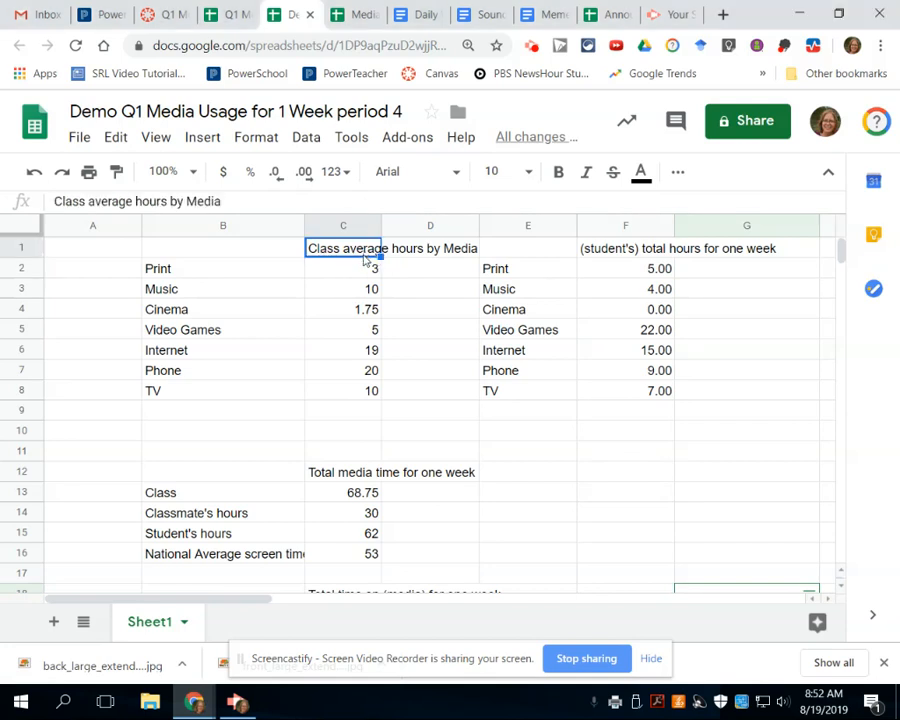
{"action": "left_click", "coordinate": [355, 396]}
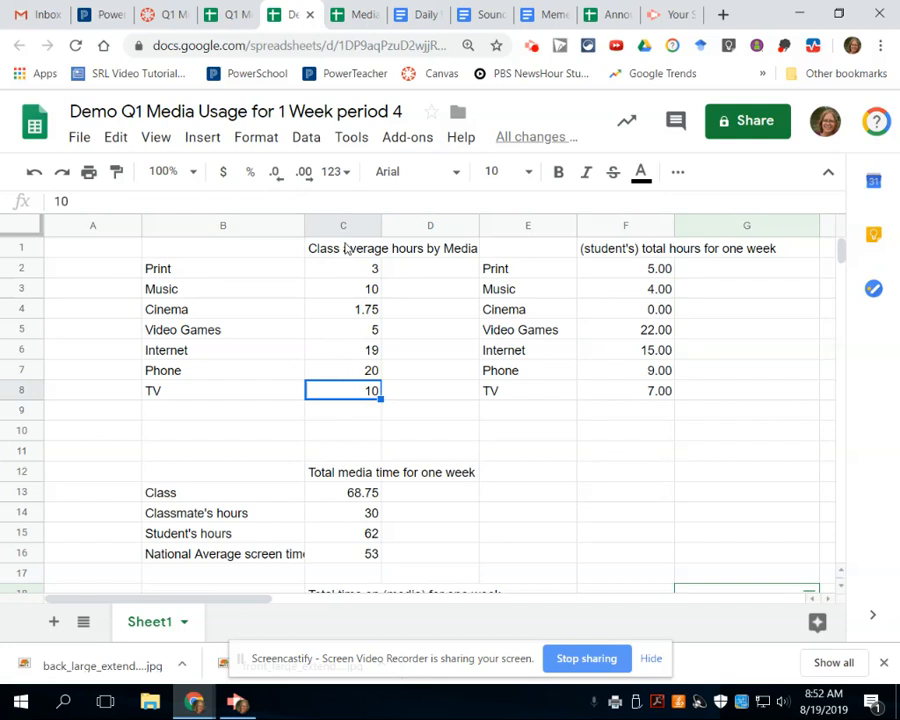
{"action": "left_click", "coordinate": [338, 266]}
{"action": "left_click", "coordinate": [347, 391]}
{"action": "scroll", "coordinate": [397, 411], "scroll_direction": "down", "scroll_amount": 1}
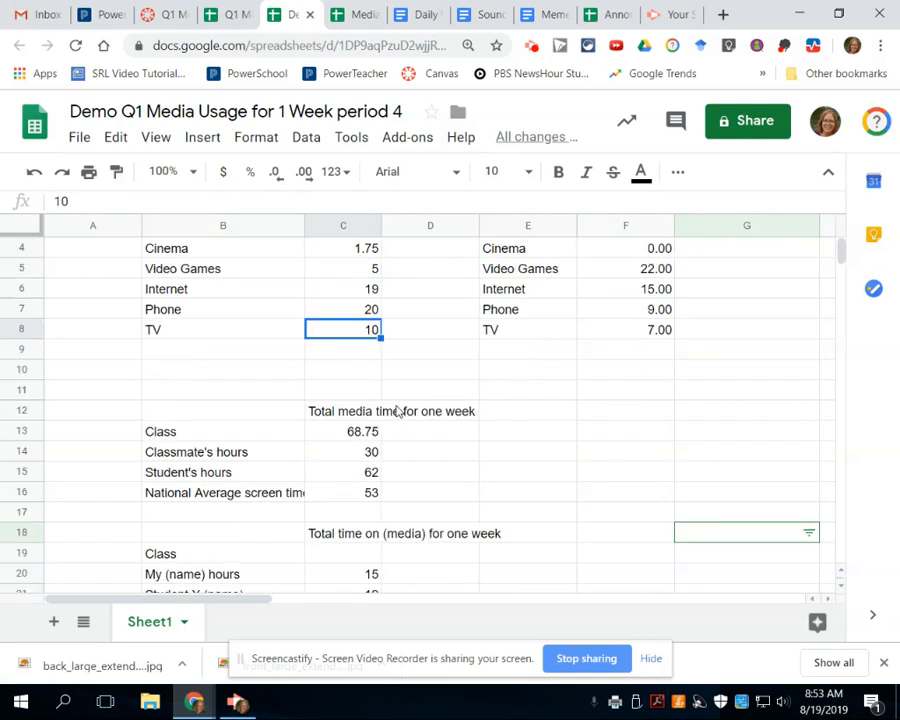
{"action": "left_click", "coordinate": [245, 494]}
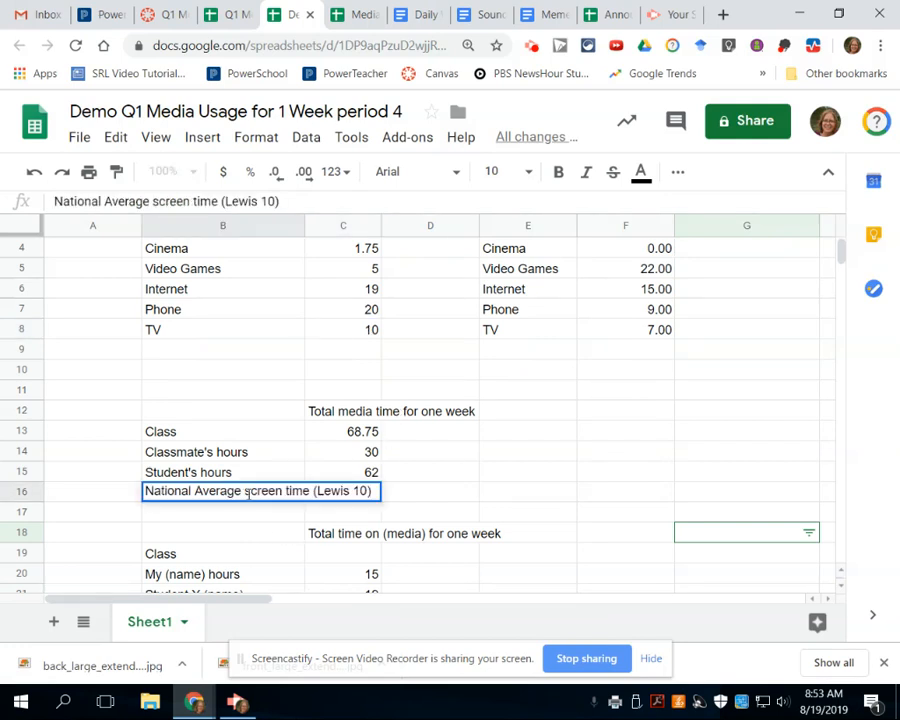
{"action": "left_click", "coordinate": [362, 492]}
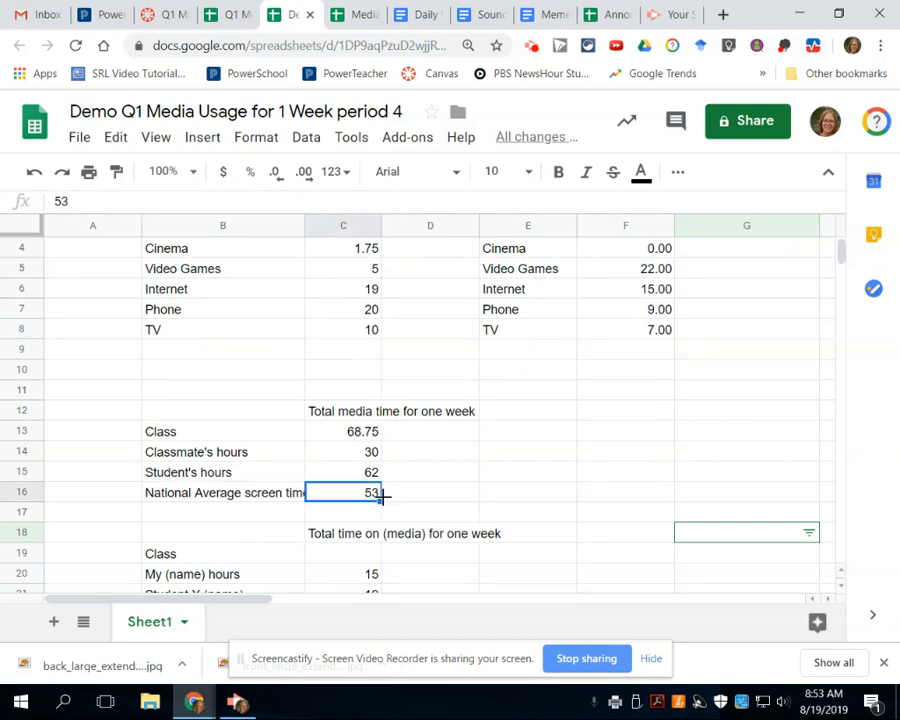
{"action": "double_click", "coordinate": [270, 494]}
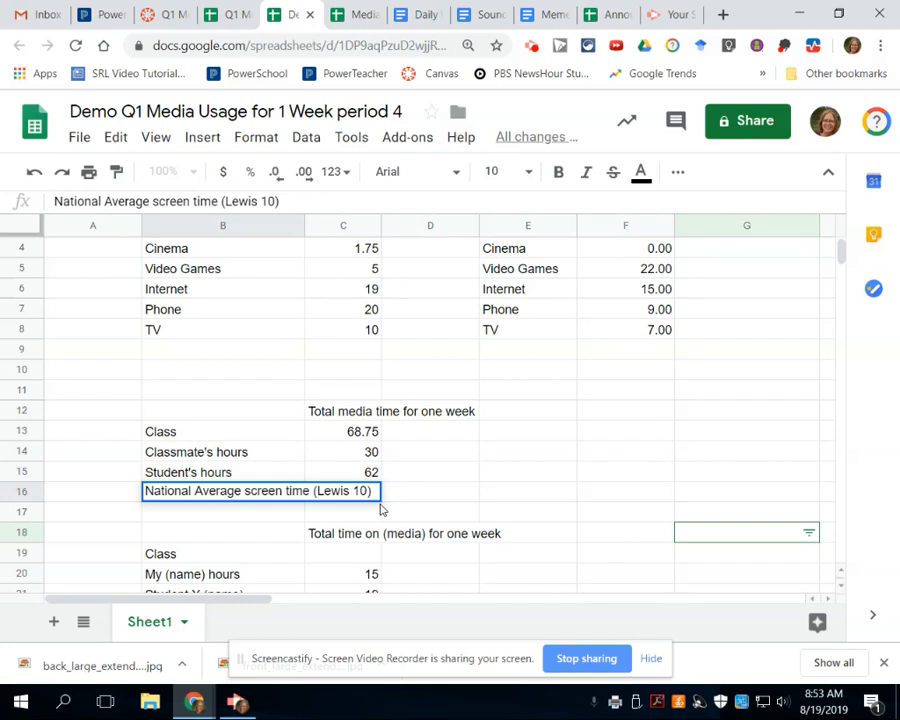
{"action": "left_click", "coordinate": [433, 476]}
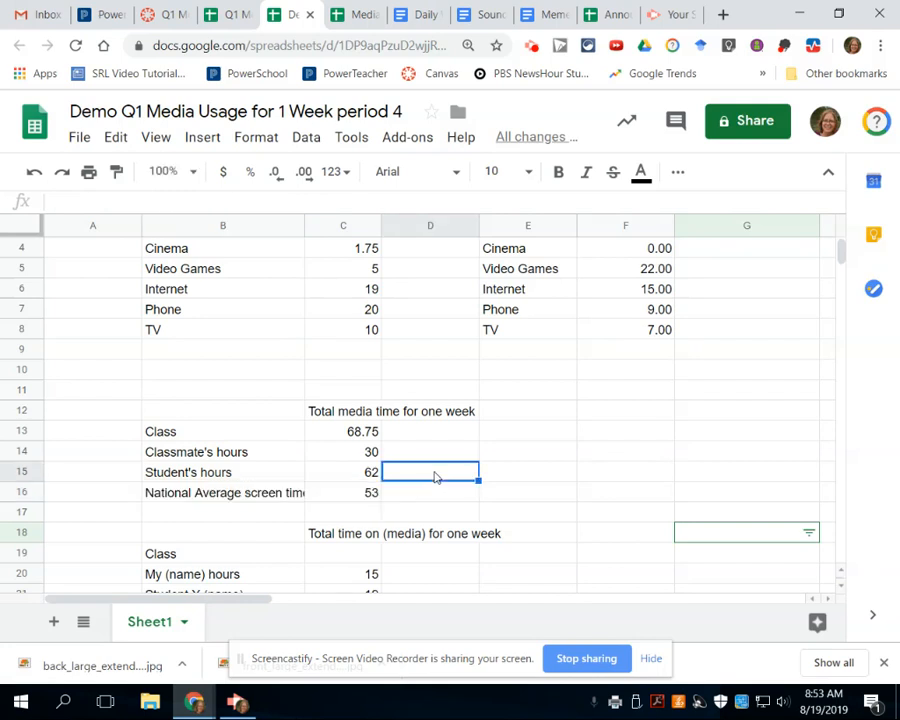
Open the total hours heading in F1 for editing and select its "(student's)" placeholder
{"action": "scroll", "coordinate": [437, 367], "scroll_direction": "up", "scroll_amount": 1}
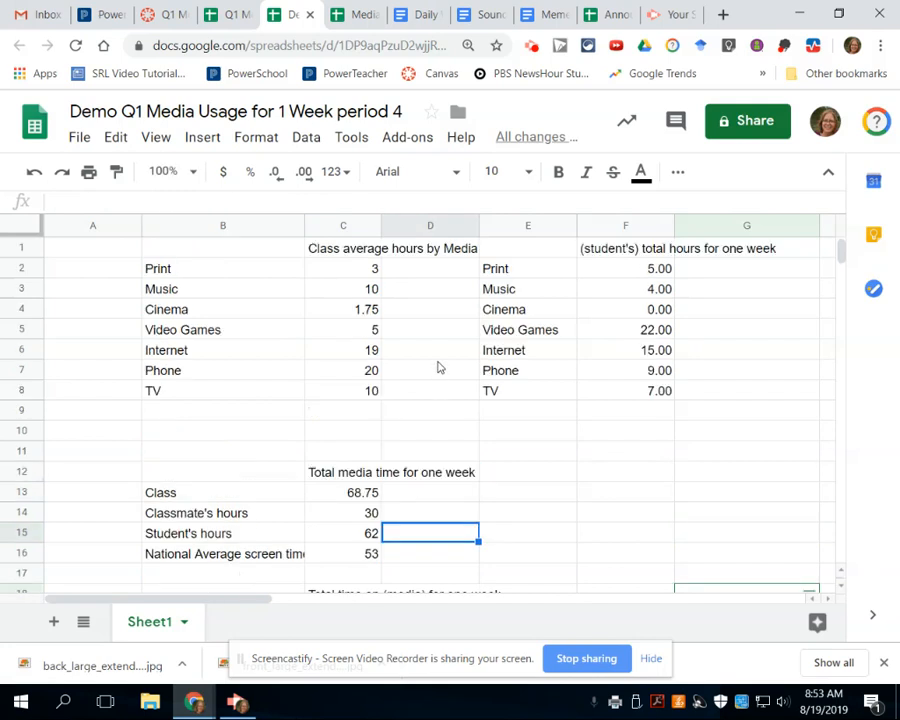
{"action": "left_click", "coordinate": [637, 247]}
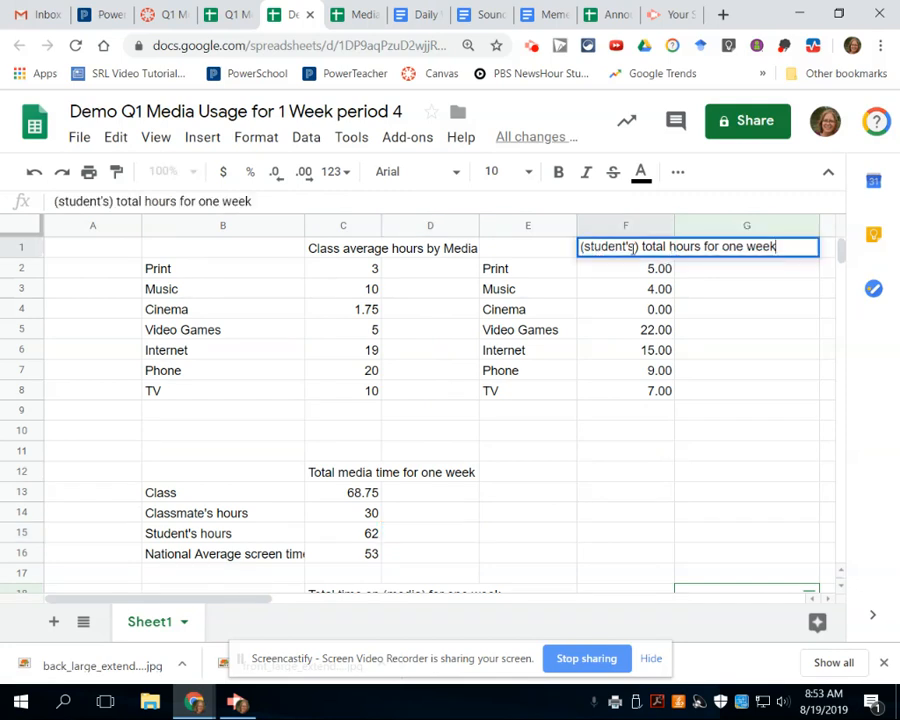
{"action": "left_click_drag", "start_coordinate": [637, 247], "coordinate": [578, 250]}
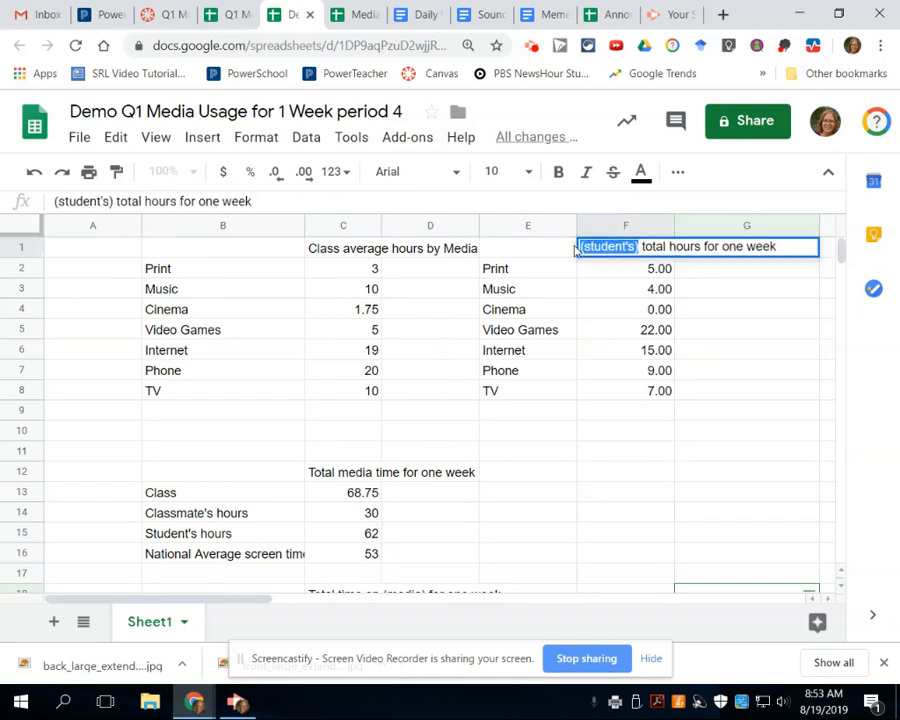
{"action": "type", "text": "you n"}
{"action": "type", "text": "a"}
{"action": "key", "text": "BackSpace"}
{"action": "key", "text": "BackSpace"}
{"action": "key", "text": "BackSpace"}
{"action": "key", "text": "BackSpace"}
{"action": "key", "text": "BackSpace"}
{"action": "key", "text": "BackSpace"}
Enter the student's title and surname in place of the placeholder in the F1 heading, capitalizing the title
{"action": "type", "text": "miss johnsin"}
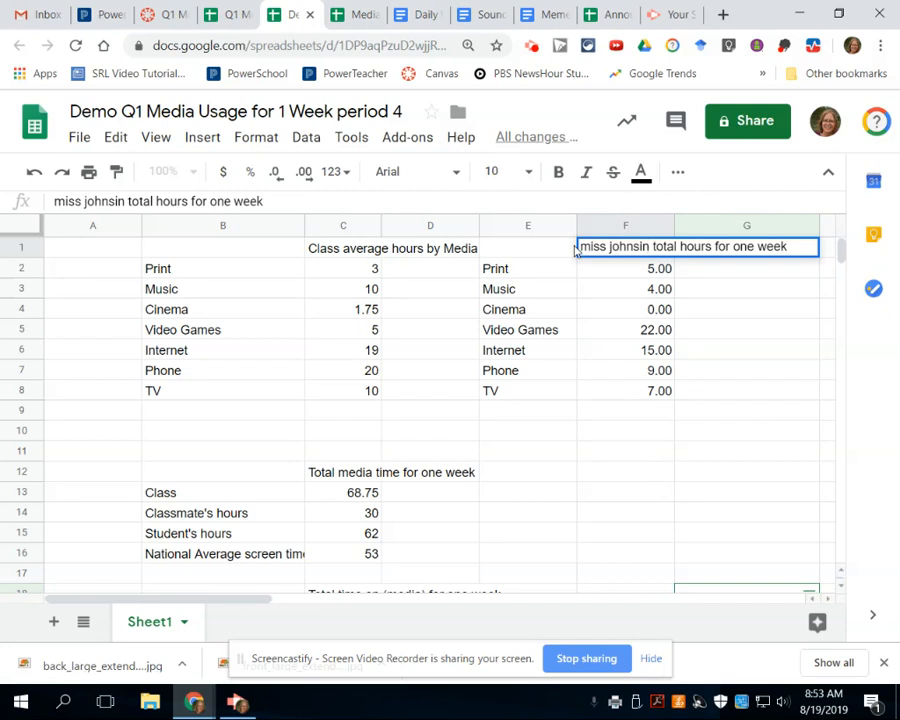
{"action": "left_click", "coordinate": [648, 247]}
{"action": "key", "text": "BackSpace"}
{"action": "type", "text": "o"}
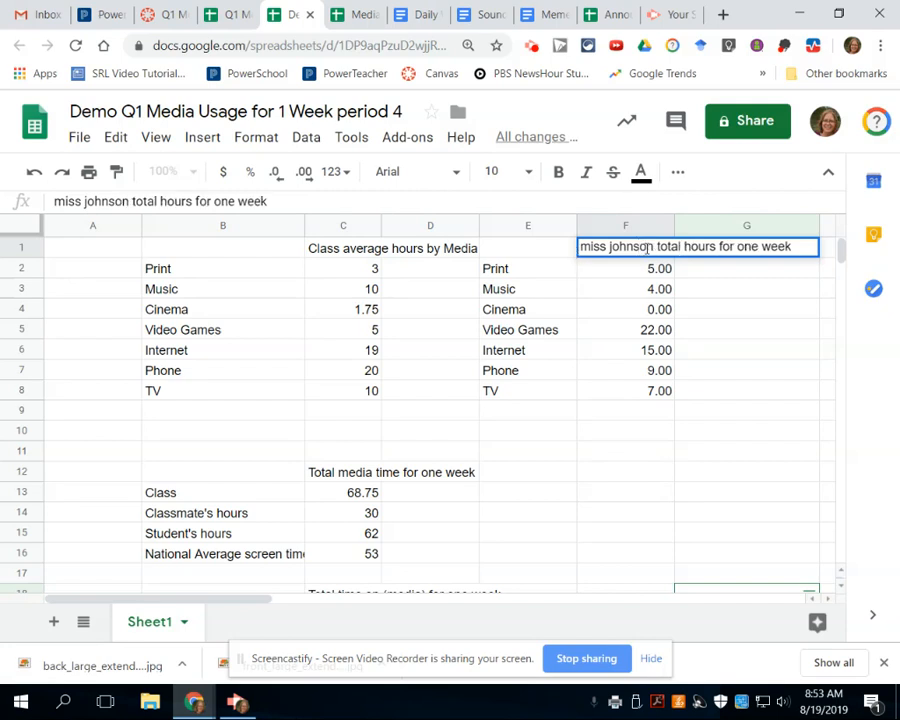
{"action": "left_click_drag", "start_coordinate": [581, 247], "coordinate": [589, 246]}
{"action": "left_click", "coordinate": [589, 246]}
{"action": "type", "text": "M"}
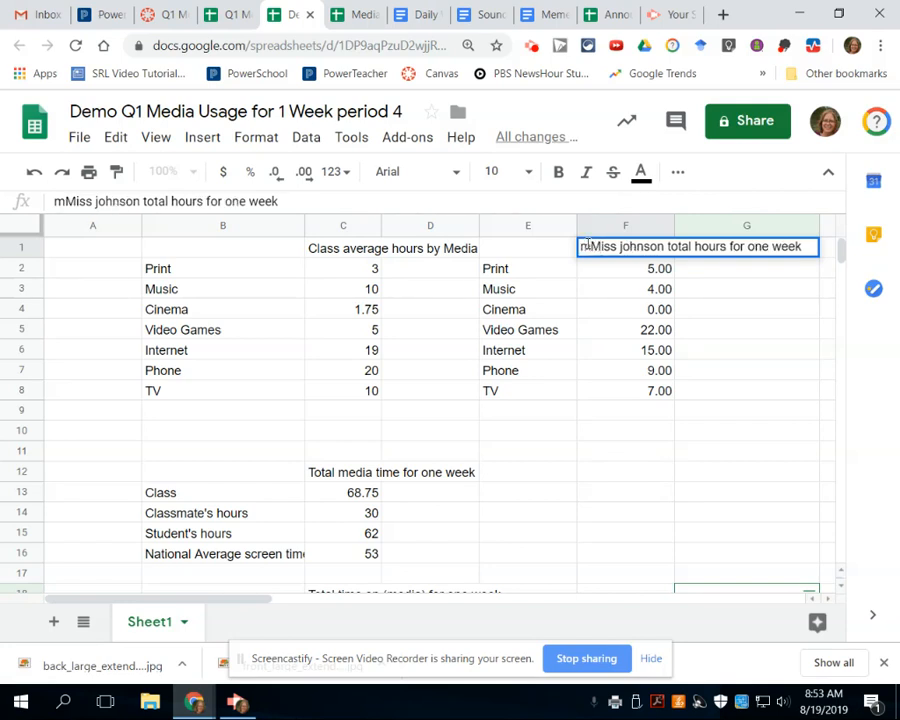
{"action": "key", "text": "Left"}
{"action": "key", "text": "BackSpace"}
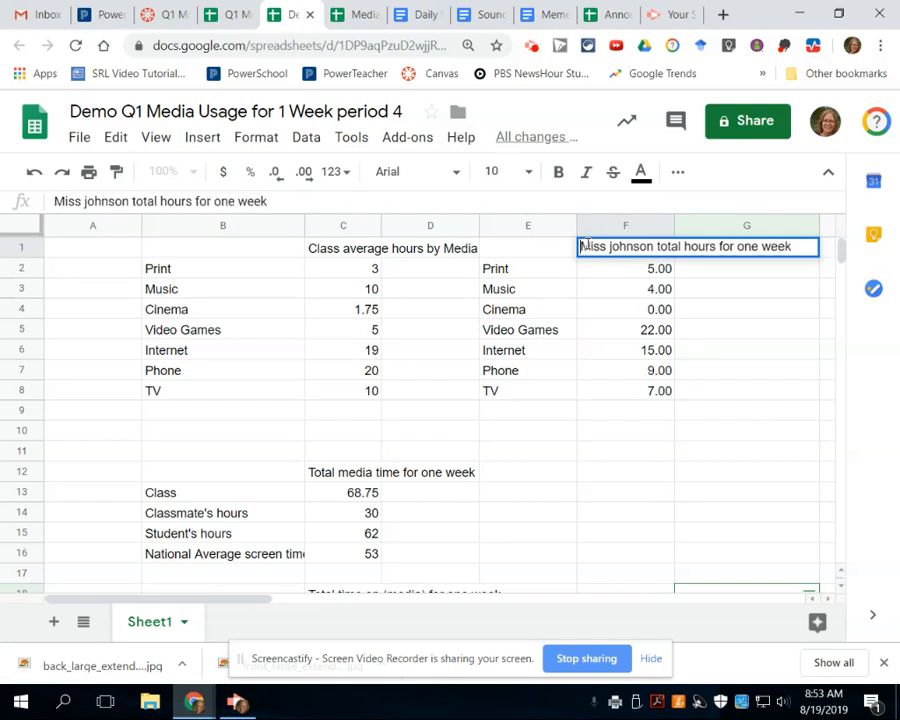
{"action": "left_click", "coordinate": [660, 272]}
Review the individual student's weekly hours by media in column F and the class entry under total media time
{"action": "left_click", "coordinate": [660, 295]}
{"action": "left_click", "coordinate": [659, 308]}
{"action": "left_click", "coordinate": [657, 329]}
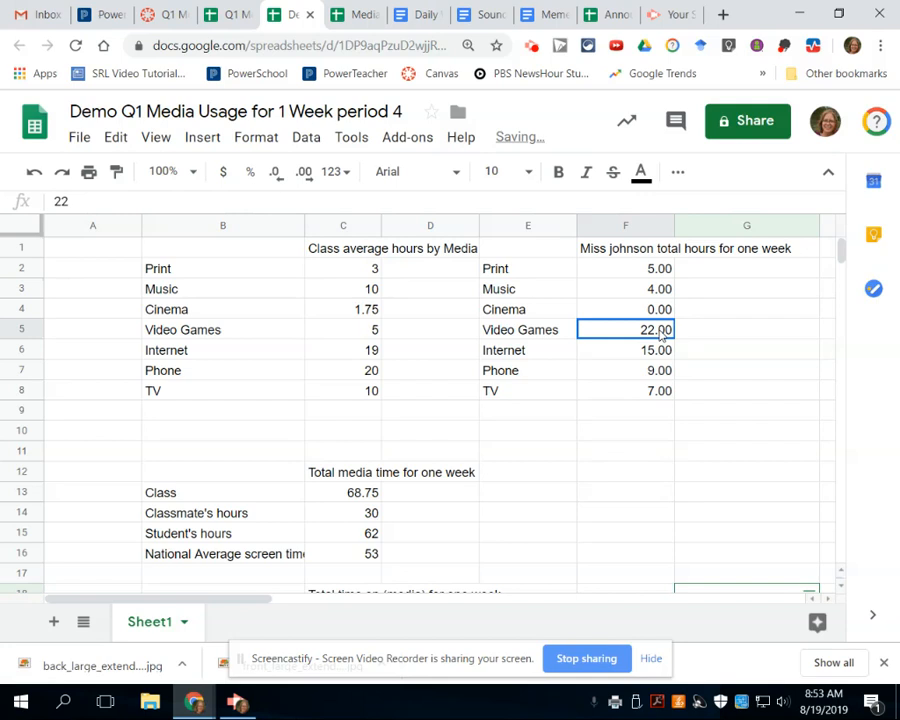
{"action": "left_click", "coordinate": [658, 396]}
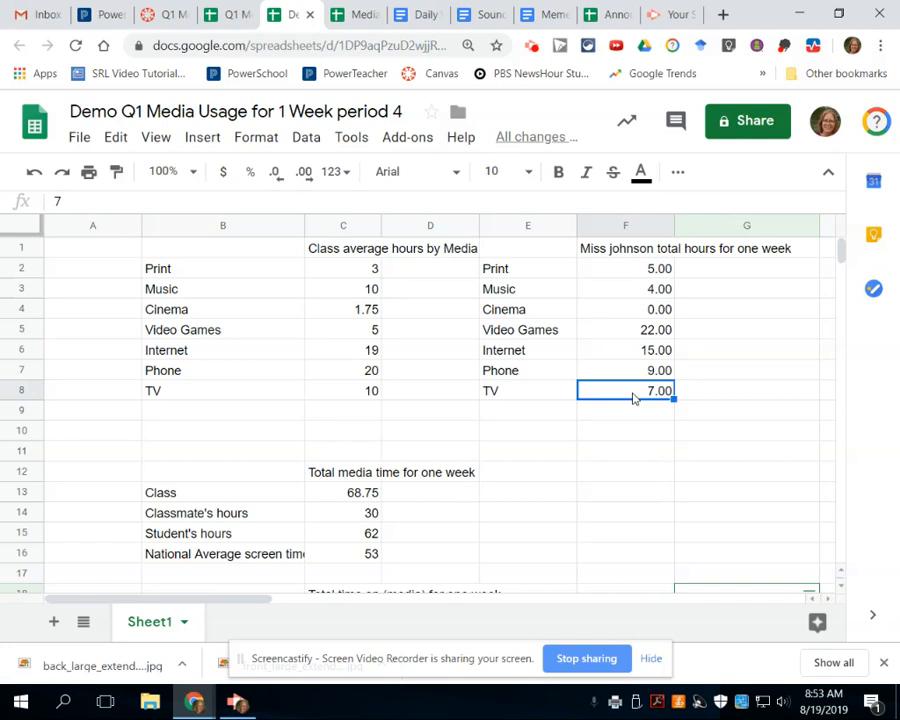
{"action": "scroll", "coordinate": [588, 450], "scroll_direction": "down", "scroll_amount": 1}
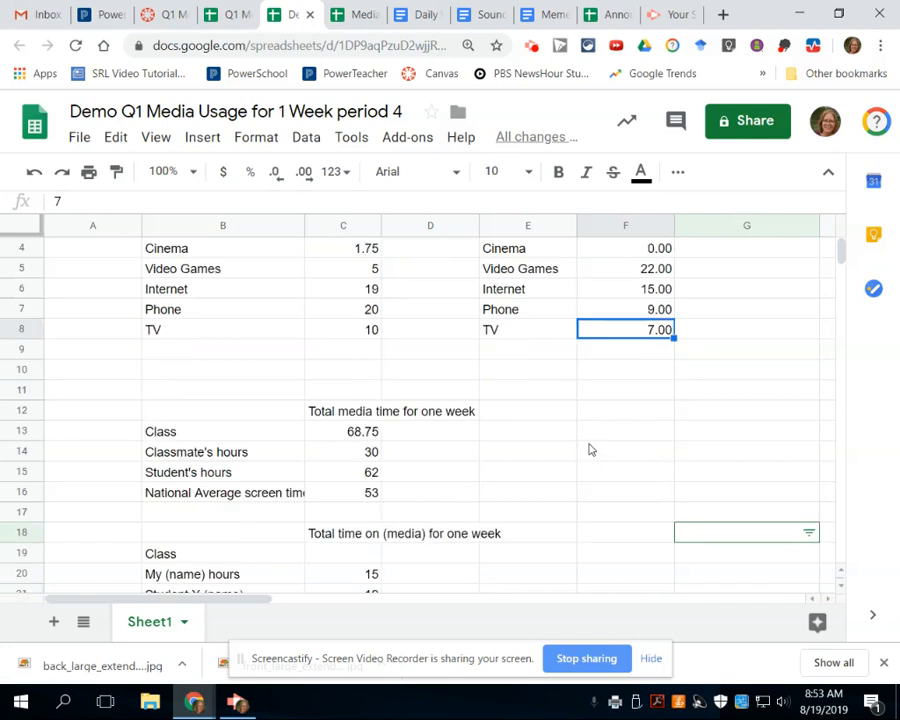
{"action": "left_click", "coordinate": [169, 434]}
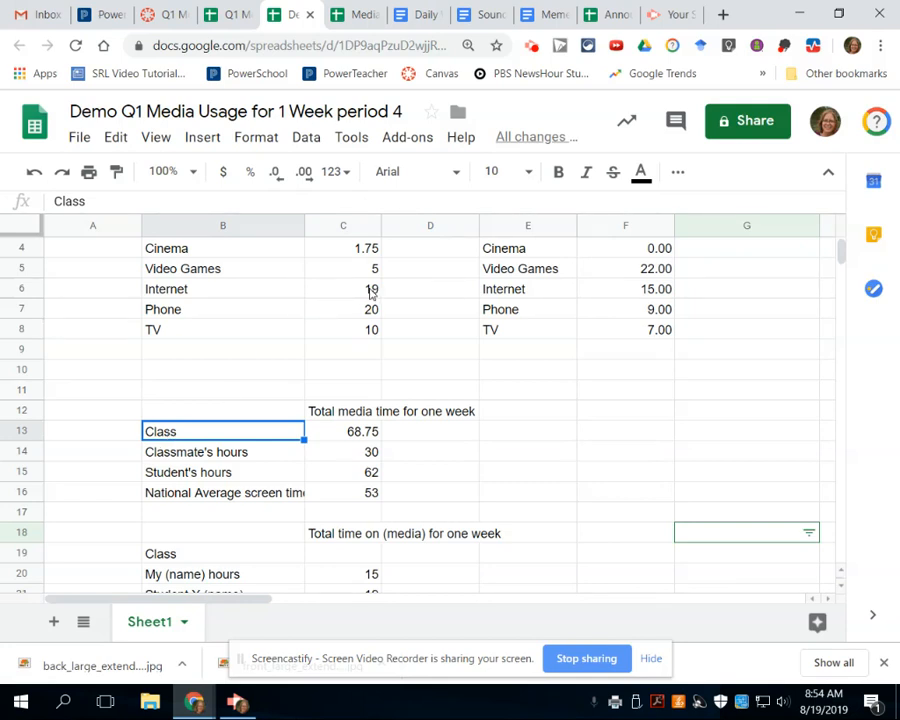
{"action": "left_click", "coordinate": [364, 430]}
Replace "Classmate" in the B14 label with a classmate's first name, keeping "'s hours"
{"action": "left_click", "coordinate": [176, 457]}
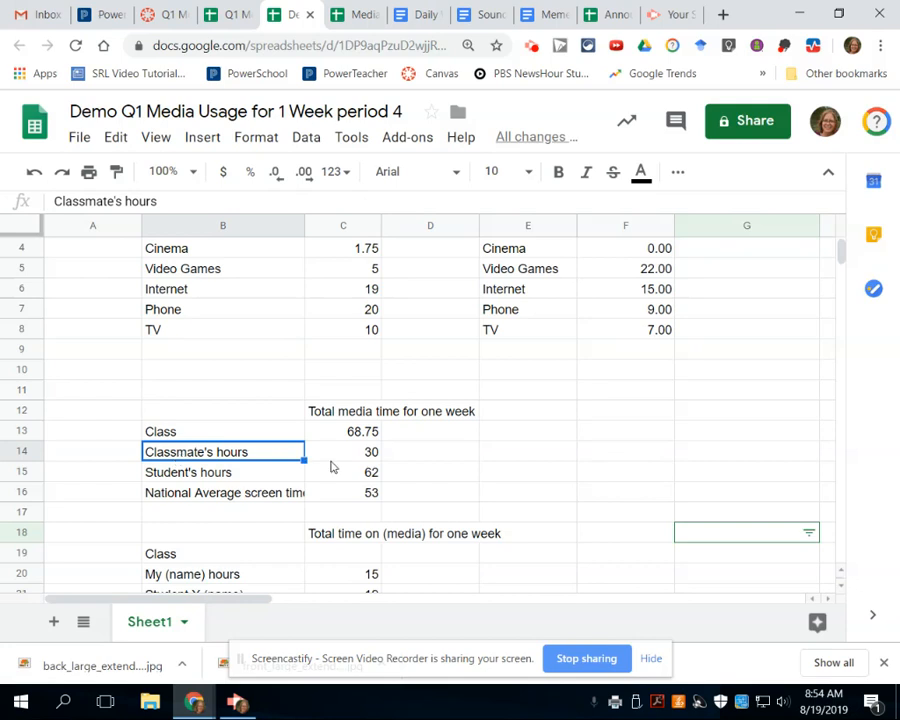
{"action": "double_click", "coordinate": [203, 450]}
{"action": "left_click_drag", "start_coordinate": [203, 450], "coordinate": [133, 450]}
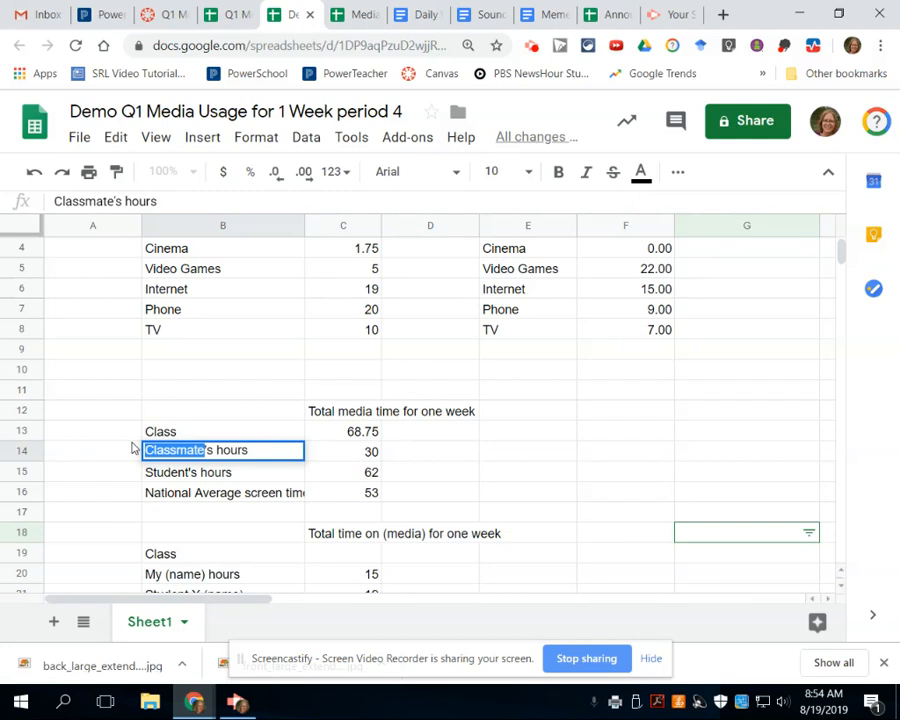
{"action": "type", "text": "Susie"}
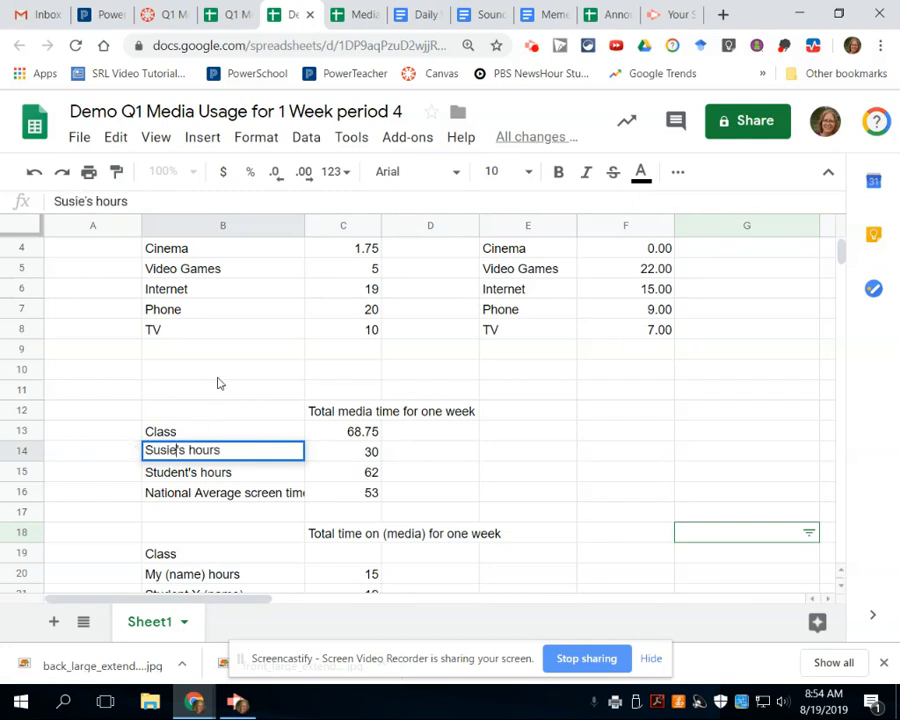
Replace "Student" in the B15 label with the student's title and surname, keeping "'s hours"
{"action": "left_click", "coordinate": [188, 472]}
{"action": "double_click", "coordinate": [188, 472]}
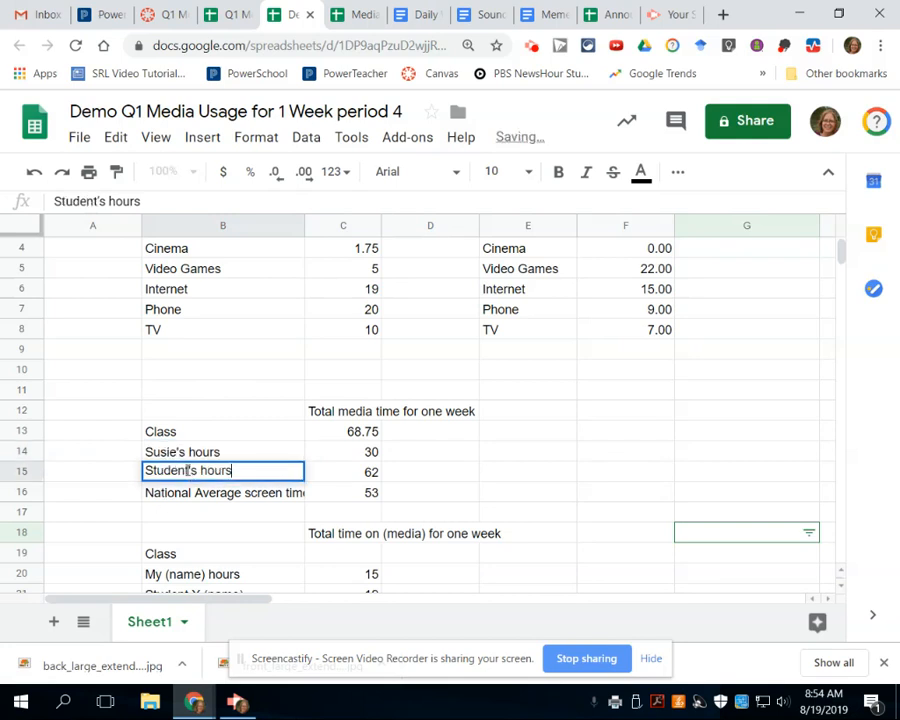
{"action": "left_click_drag", "start_coordinate": [186, 471], "coordinate": [134, 476]}
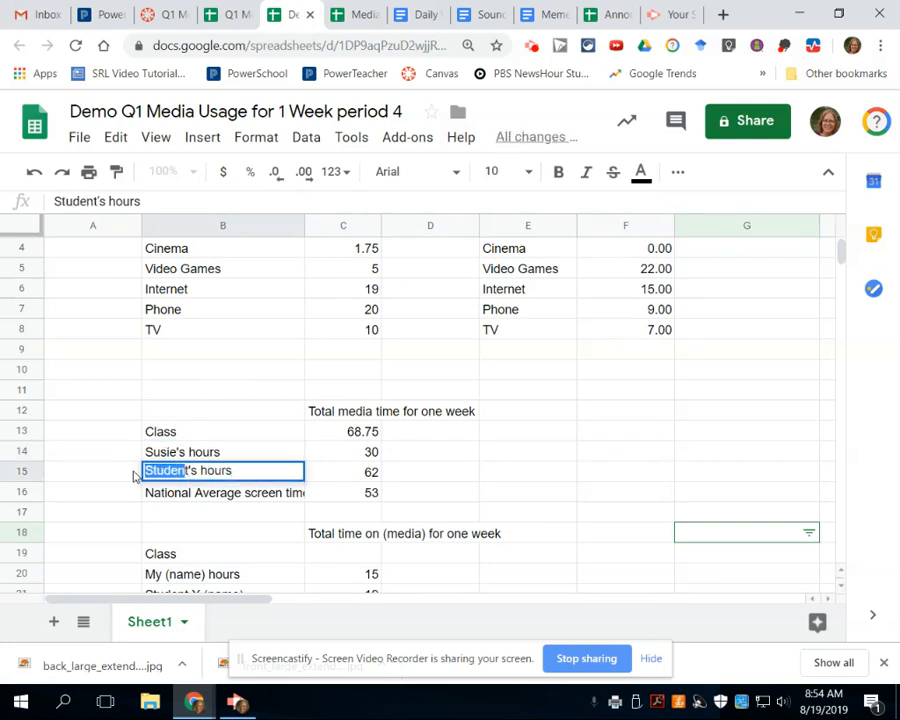
{"action": "left_click", "coordinate": [190, 472]}
{"action": "left_click_drag", "start_coordinate": [190, 472], "coordinate": [137, 470]}
{"action": "type", "text": "Miss "}
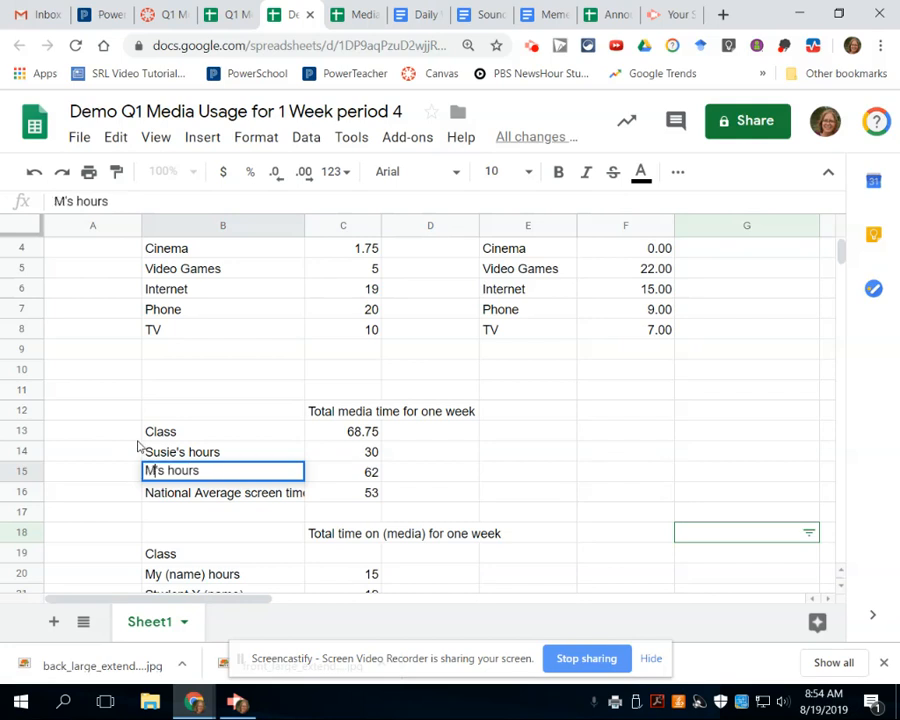
{"action": "type", "text": "Johnso"}
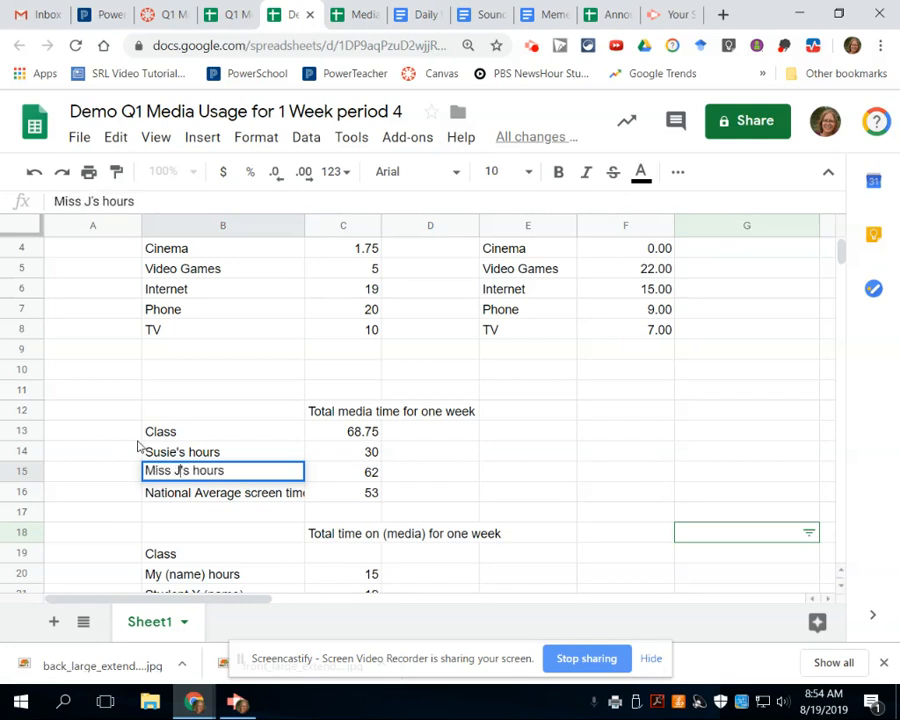
{"action": "type", "text": "n"}
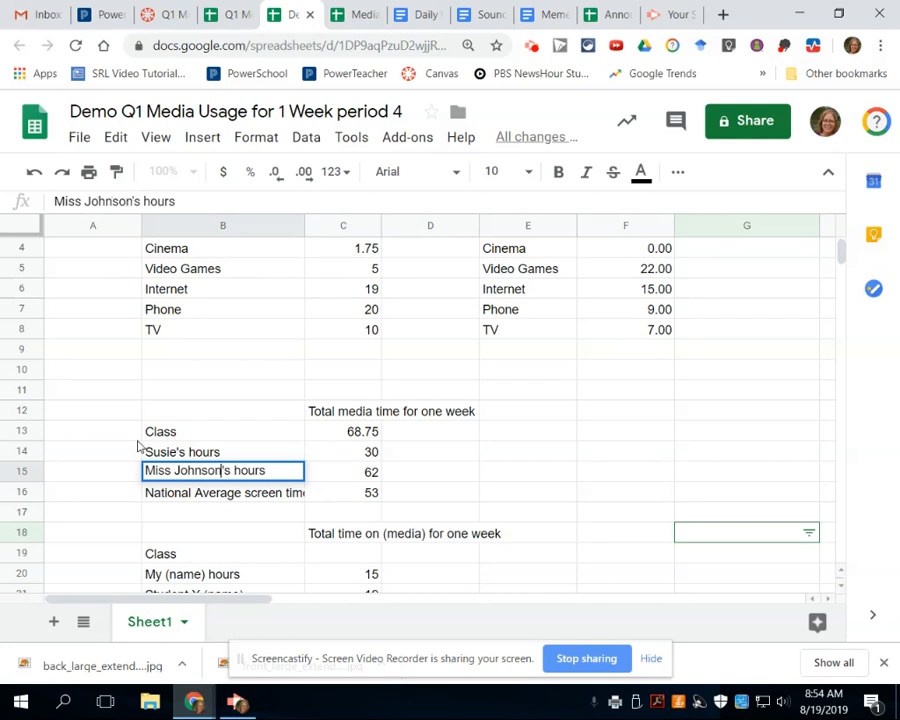
{"action": "left_click", "coordinate": [468, 474]}
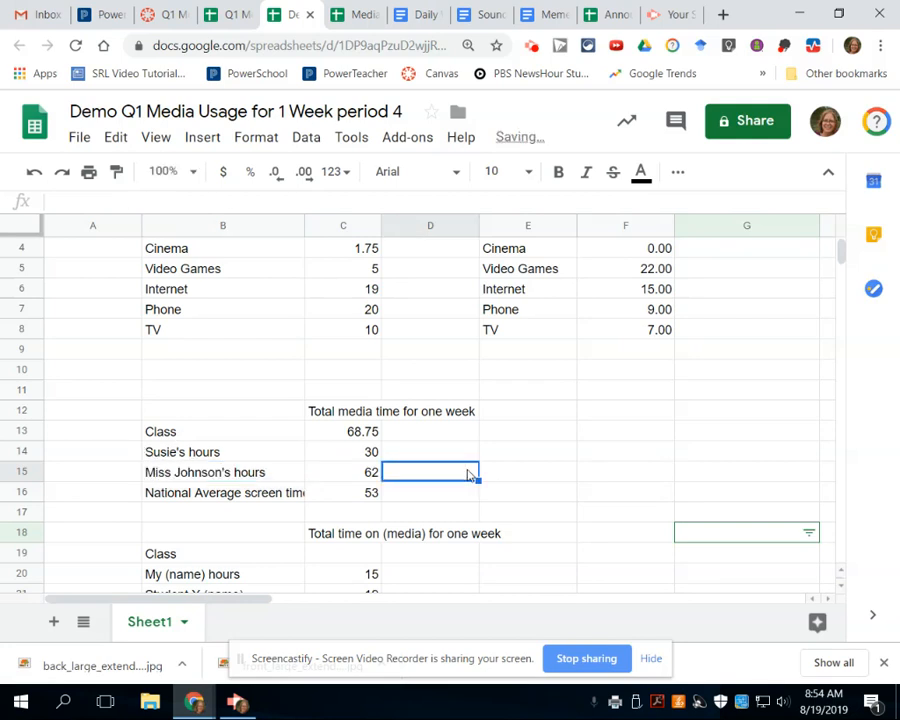
Replace the "(media)" placeholder in the C18 heading so it reads "Total time on Internet for one week"
{"action": "scroll", "coordinate": [470, 470], "scroll_direction": "down", "scroll_amount": 1}
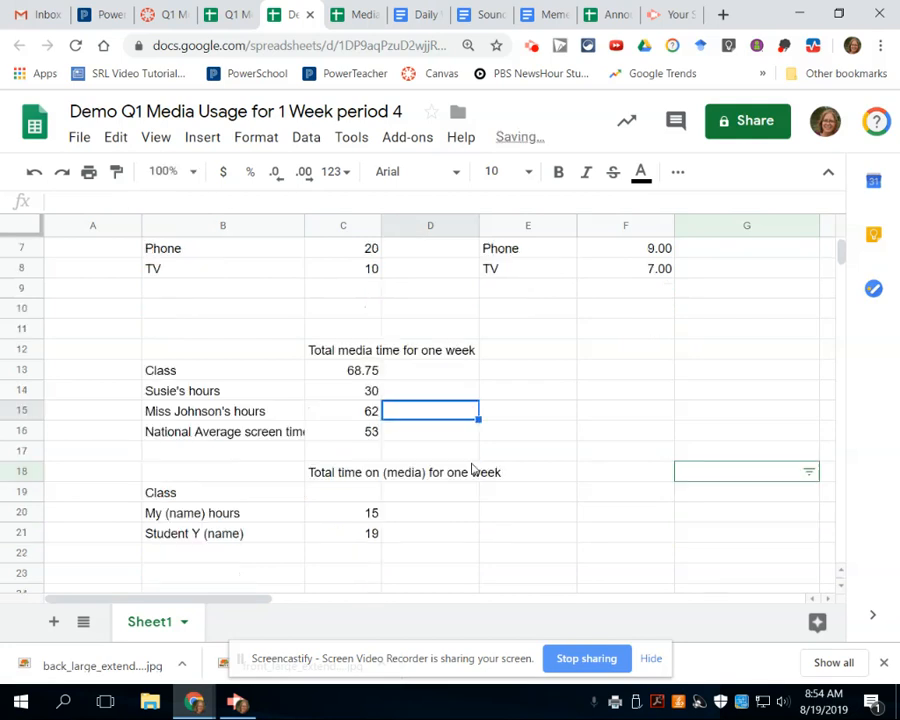
{"action": "double_click", "coordinate": [409, 474]}
{"action": "left_click", "coordinate": [356, 473]}
{"action": "double_click", "coordinate": [356, 472]}
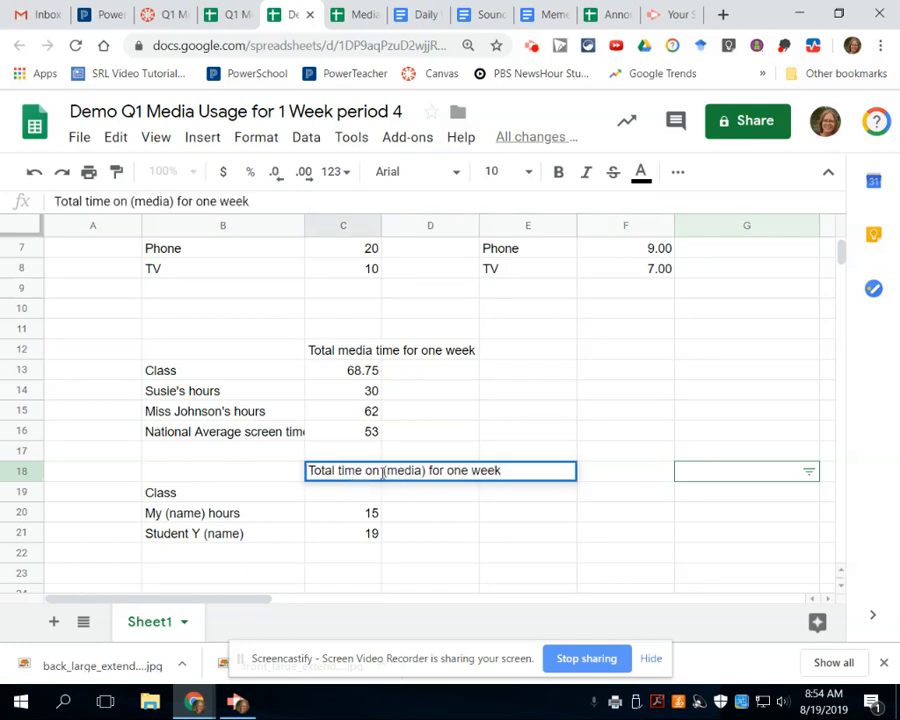
{"action": "left_click_drag", "start_coordinate": [383, 472], "coordinate": [425, 472]}
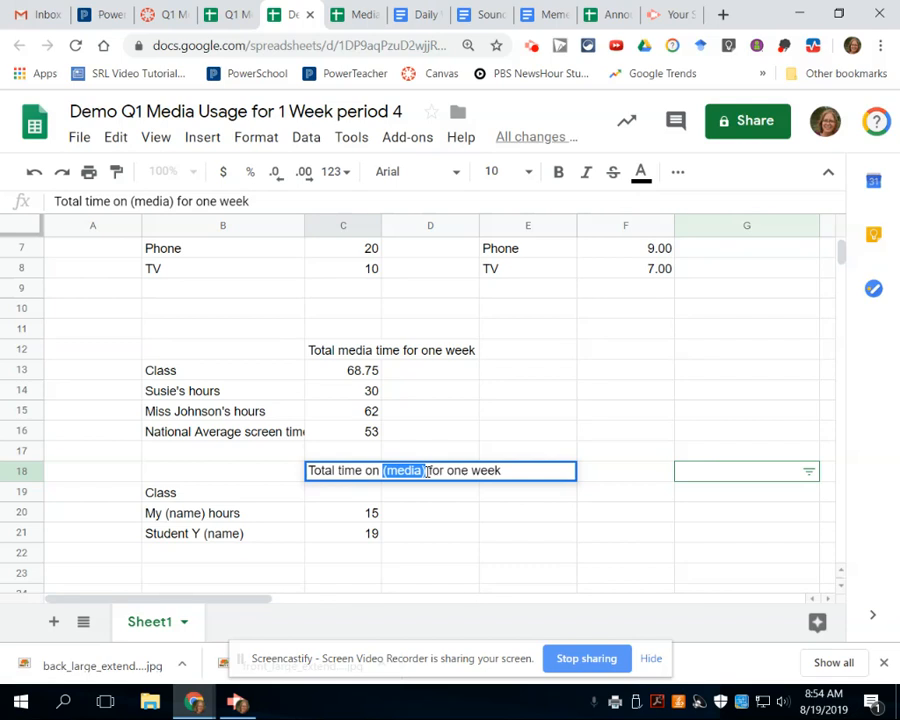
{"action": "type", "text": "Intern"}
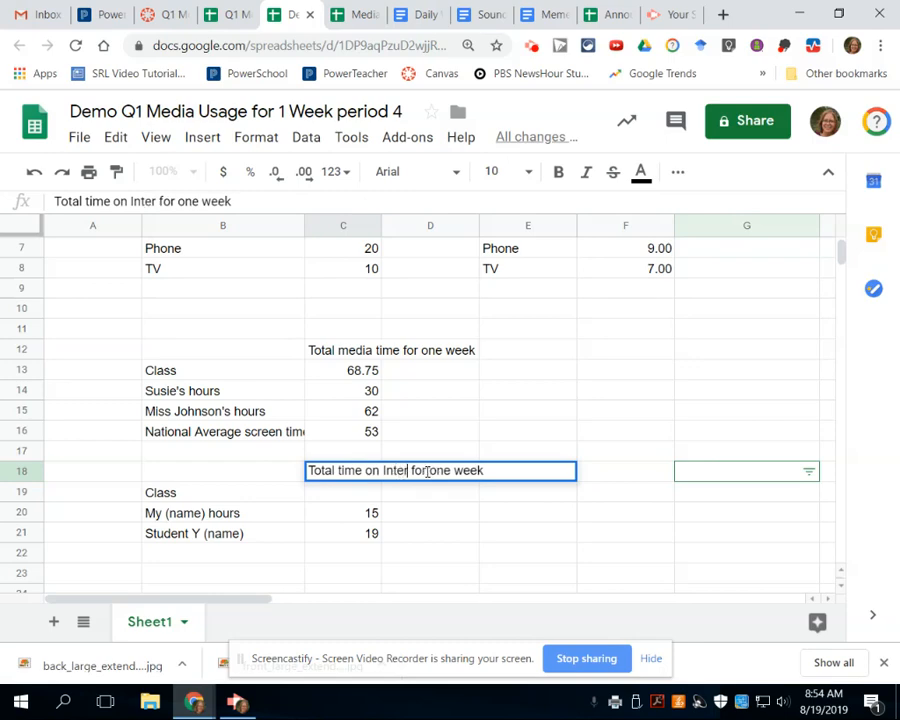
{"action": "type", "text": "et"}
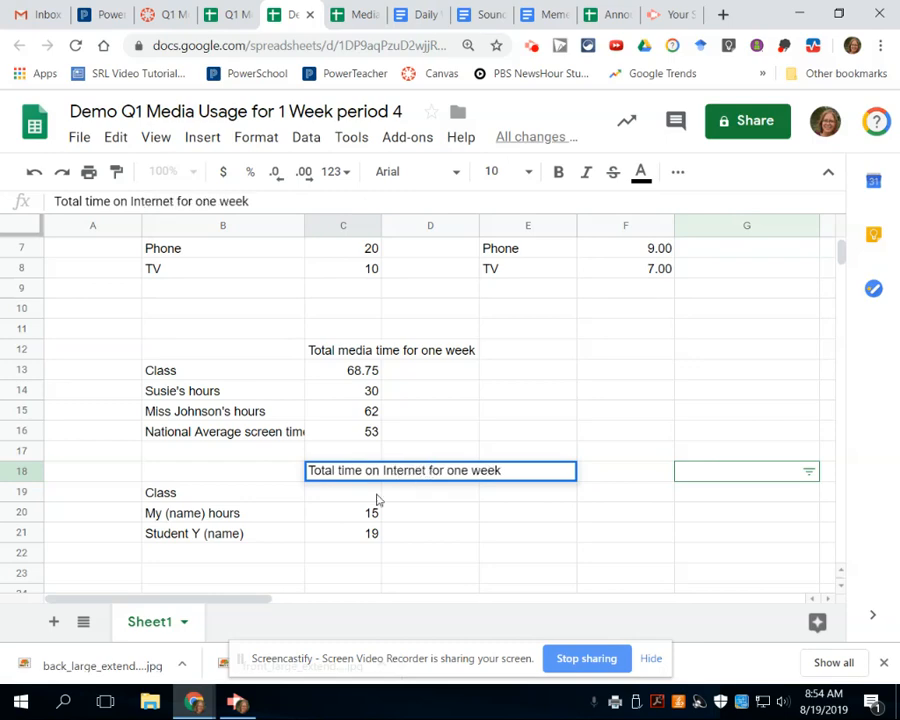
{"action": "left_click", "coordinate": [323, 506]}
Enter 19 as the class's weekly Internet hours in cell C19
{"action": "left_click", "coordinate": [345, 493]}
{"action": "scroll", "coordinate": [345, 495], "scroll_direction": "up", "scroll_amount": 2}
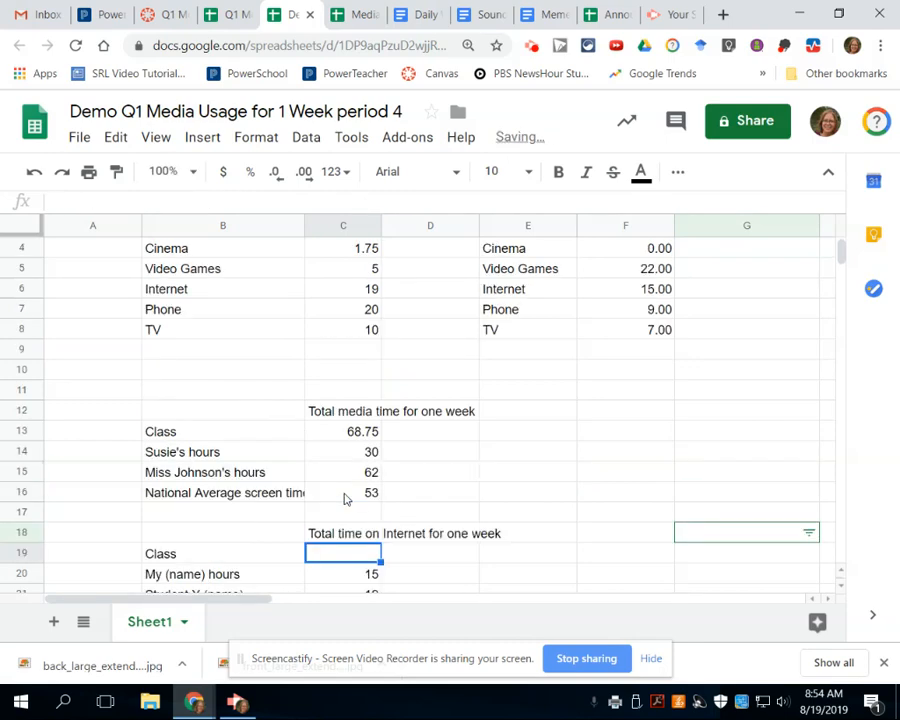
{"action": "scroll", "coordinate": [365, 390], "scroll_direction": "down", "scroll_amount": 3}
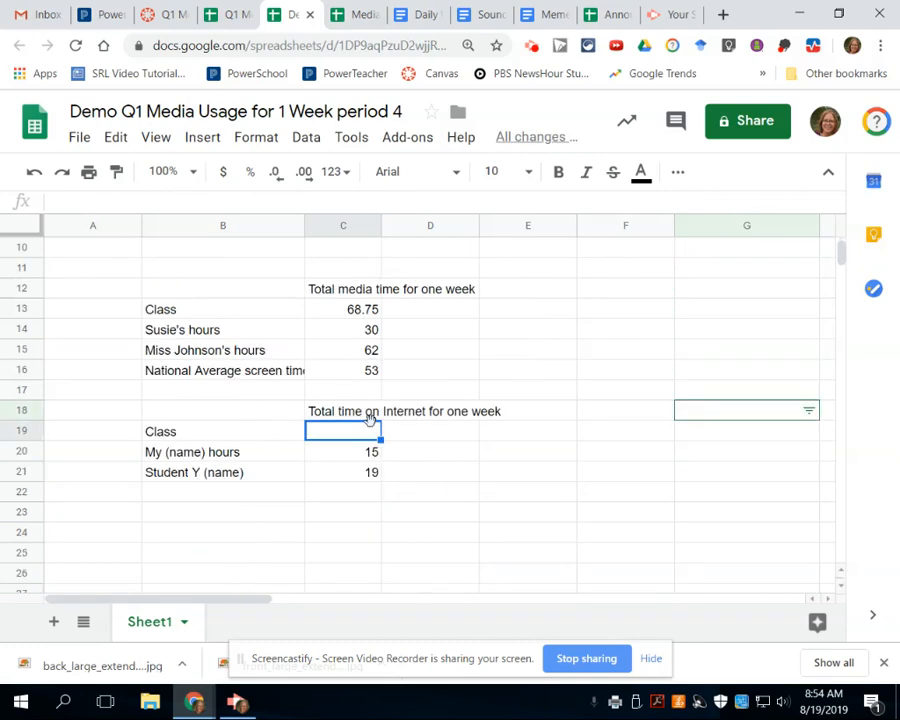
{"action": "double_click", "coordinate": [365, 432]}
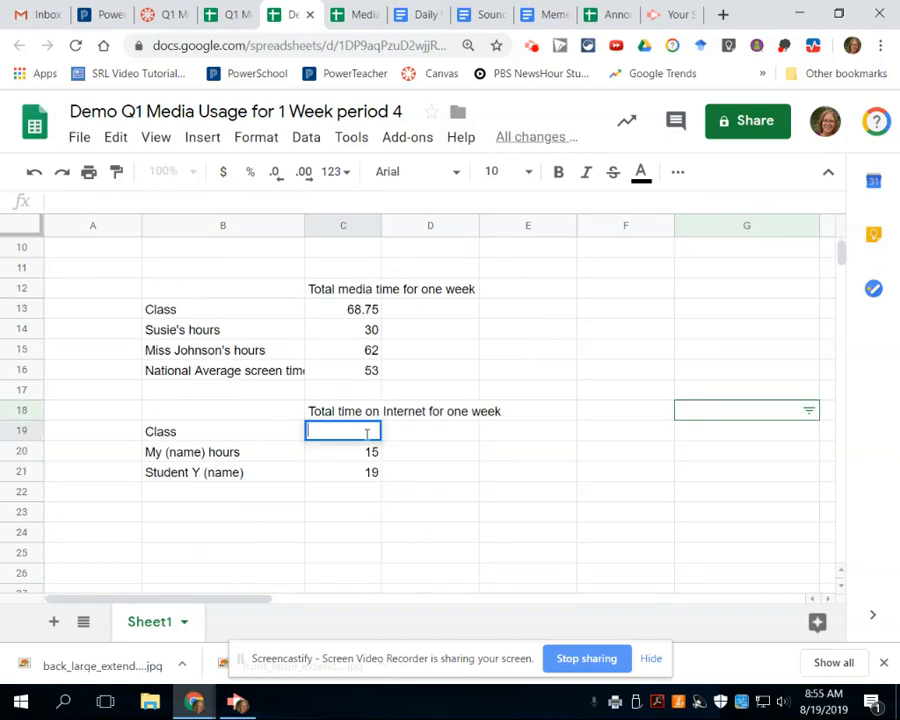
{"action": "type", "text": "19"}
{"action": "left_click", "coordinate": [266, 492]}
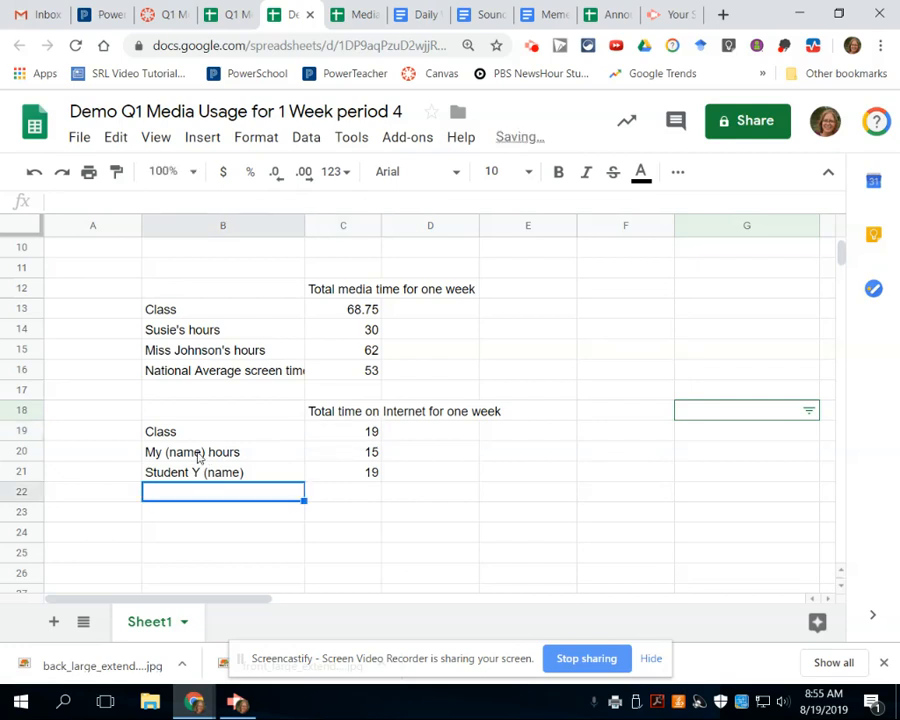
Replace "My (name)" in the B20 label with the student's title and surname, keeping "hours"
{"action": "left_click", "coordinate": [205, 452]}
{"action": "double_click", "coordinate": [203, 451]}
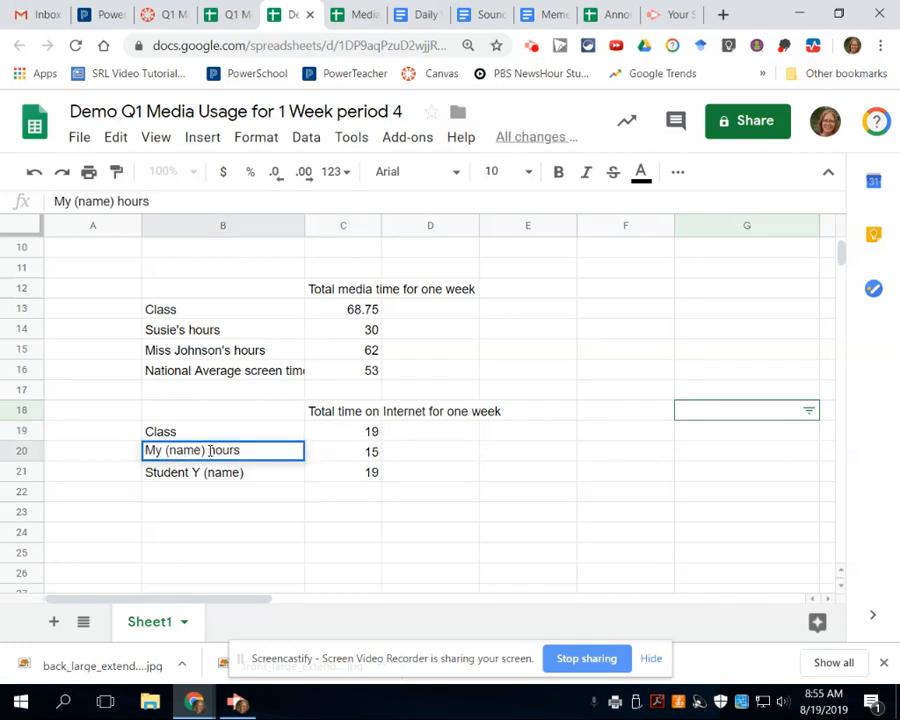
{"action": "left_click_drag", "start_coordinate": [207, 451], "coordinate": [138, 451]}
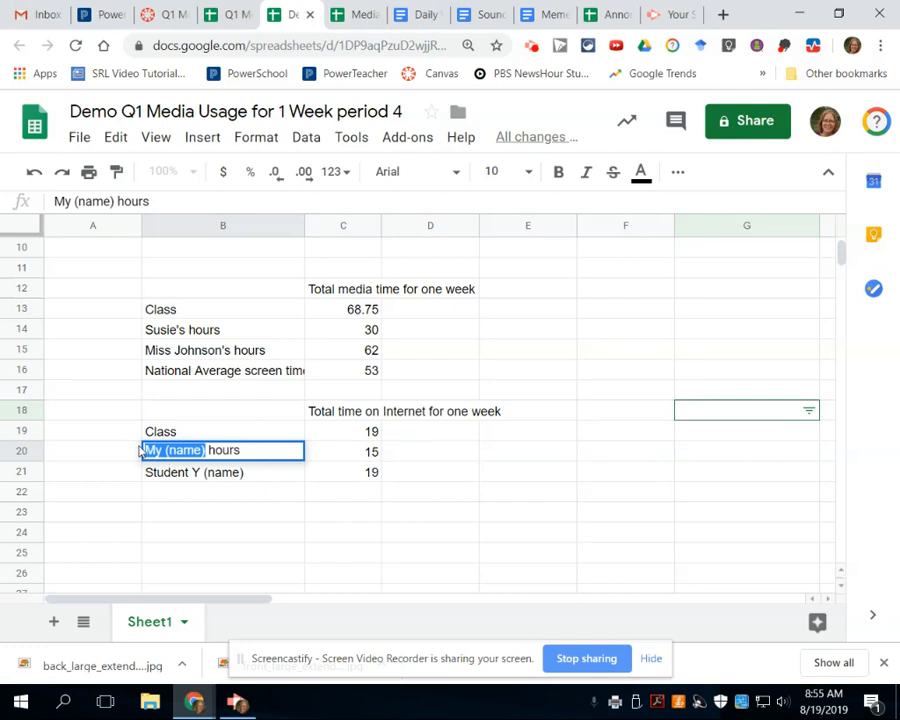
{"action": "type", "text": "Miss Jo"}
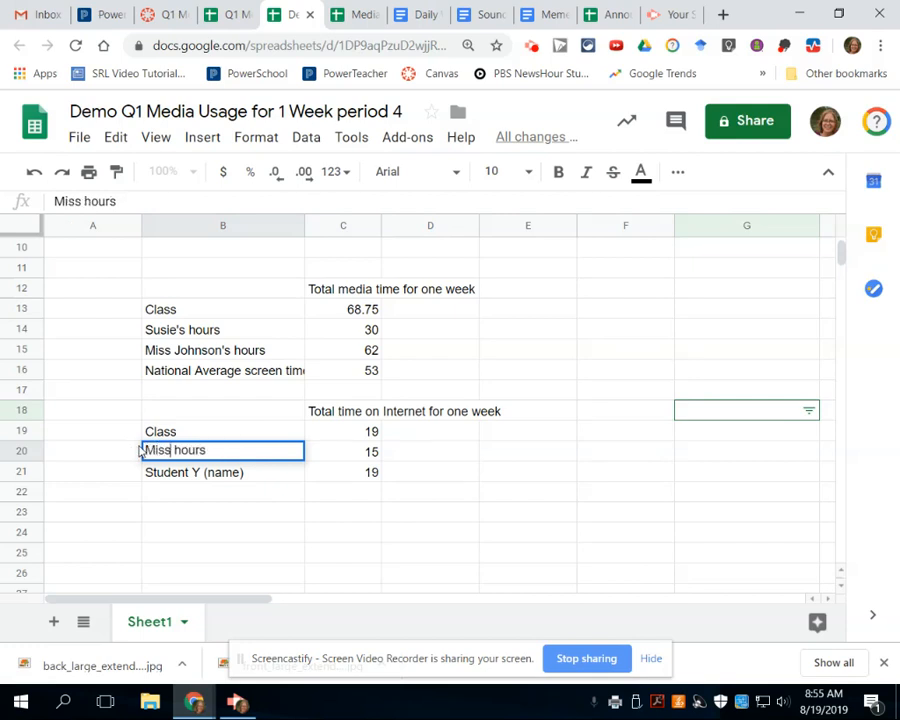
{"action": "type", "text": "hnmson"}
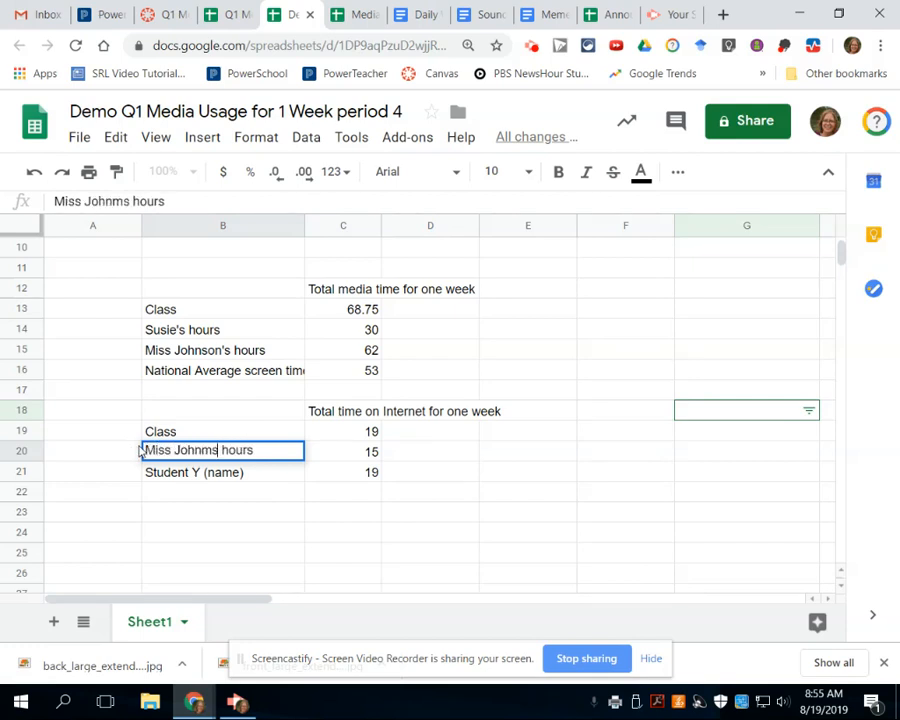
{"action": "left_click", "coordinate": [211, 451]}
{"action": "key", "text": "BackSpace"}
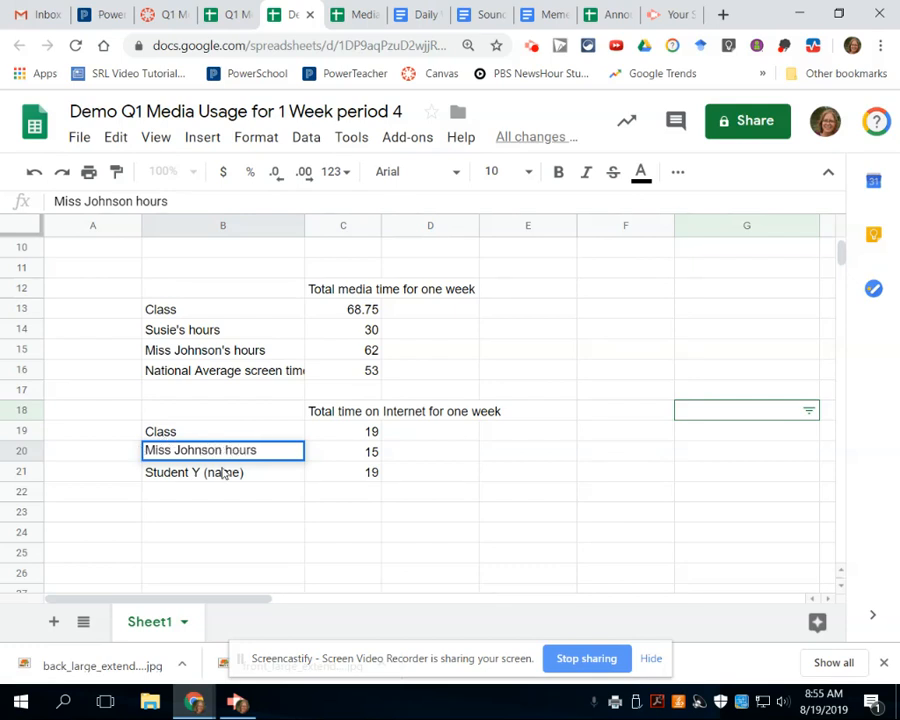
Replace the "Student Y (name)" label in B21 with the classmate's first name
{"action": "double_click", "coordinate": [236, 472]}
{"action": "left_click_drag", "start_coordinate": [242, 470], "coordinate": [132, 458]}
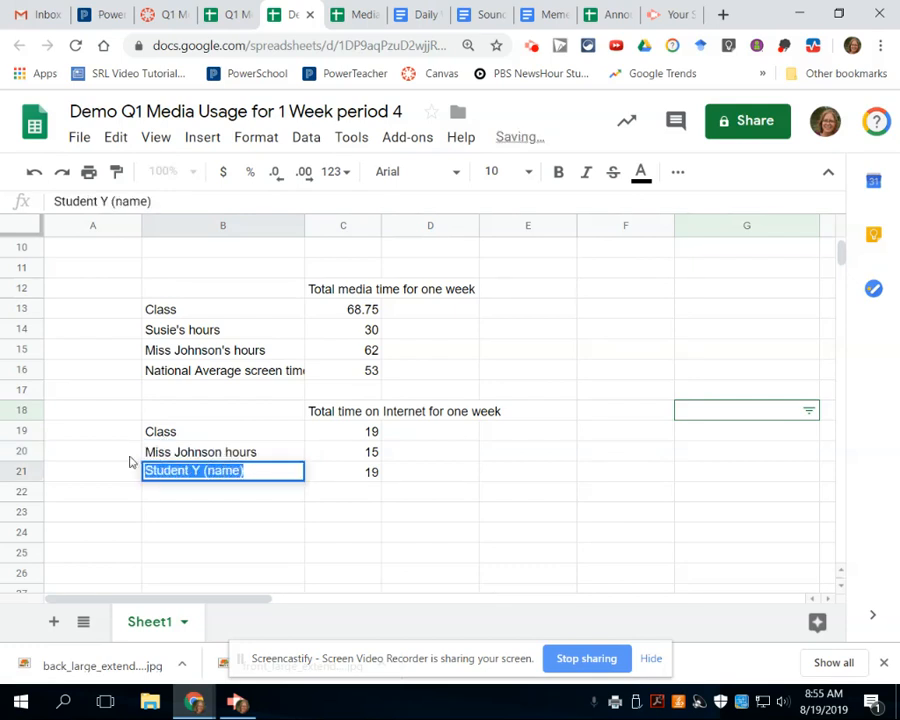
{"action": "type", "text": "S"}
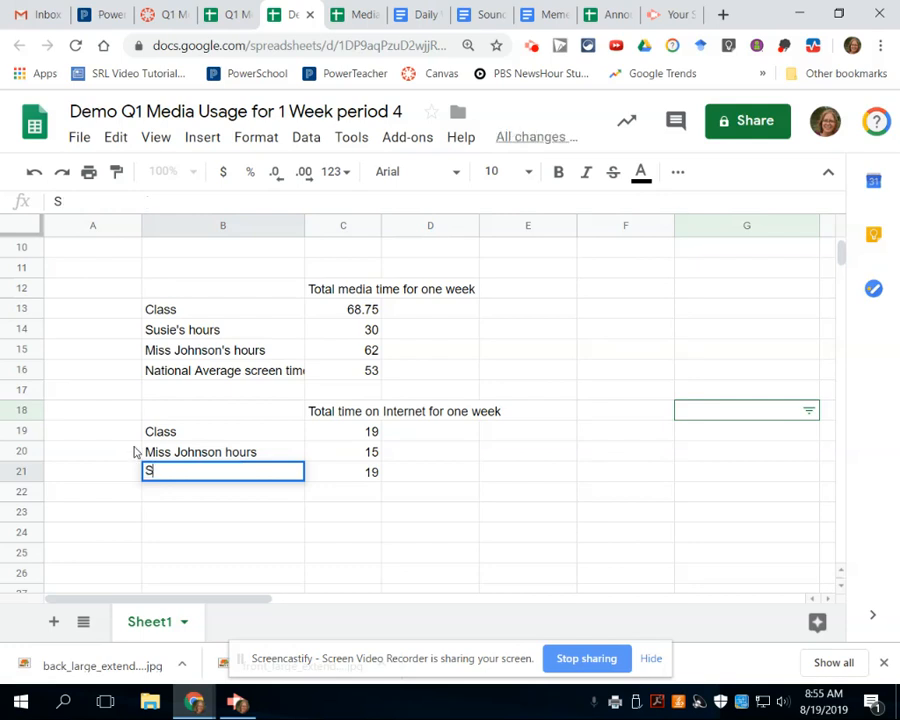
{"action": "type", "text": "usie"}
{"action": "left_click", "coordinate": [234, 503]}
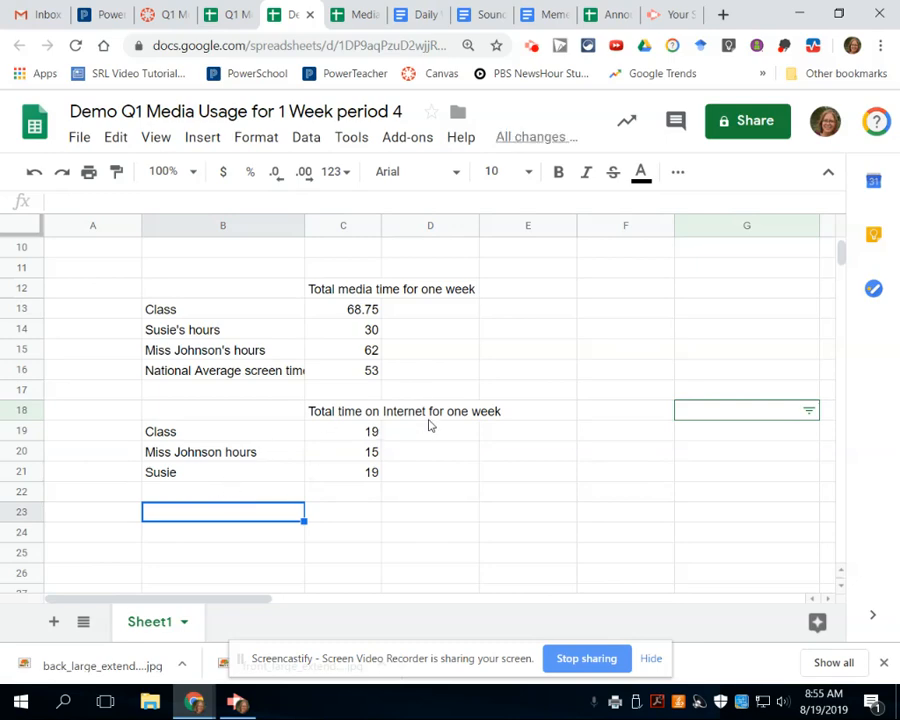
Insert a pie chart of the class average hours by media from range B1:C8
{"action": "scroll", "coordinate": [430, 424], "scroll_direction": "up", "scroll_amount": 3}
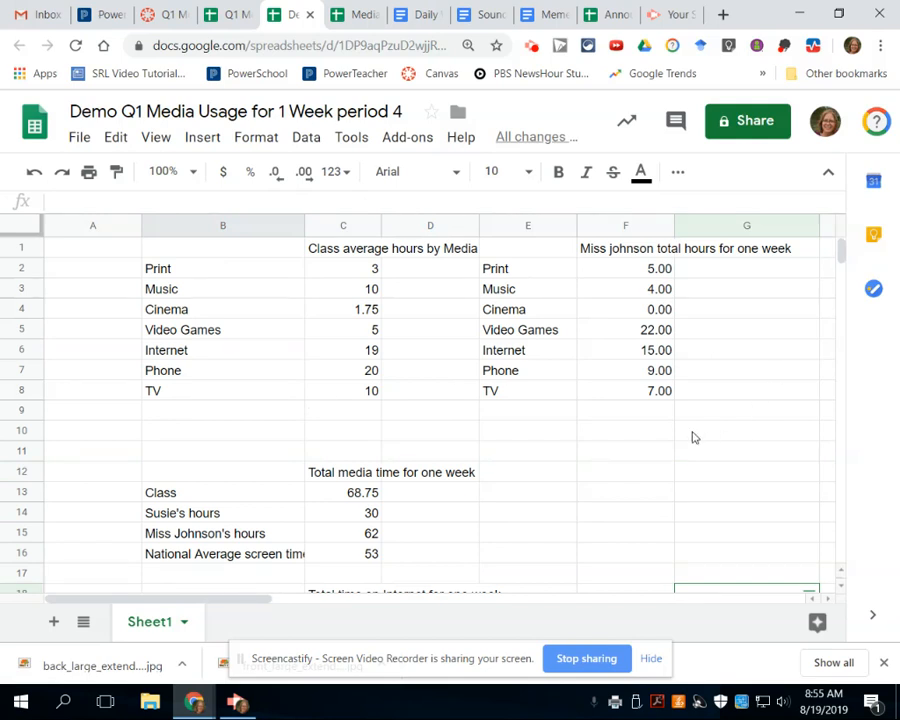
{"action": "left_click", "coordinate": [153, 250]}
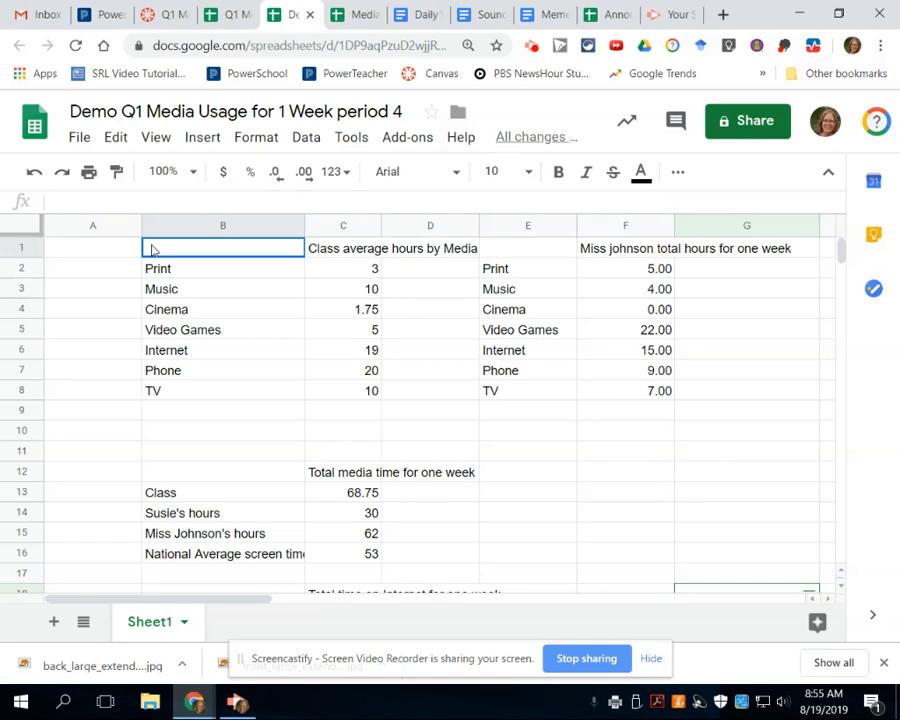
{"action": "left_click_drag", "start_coordinate": [153, 250], "coordinate": [362, 398]}
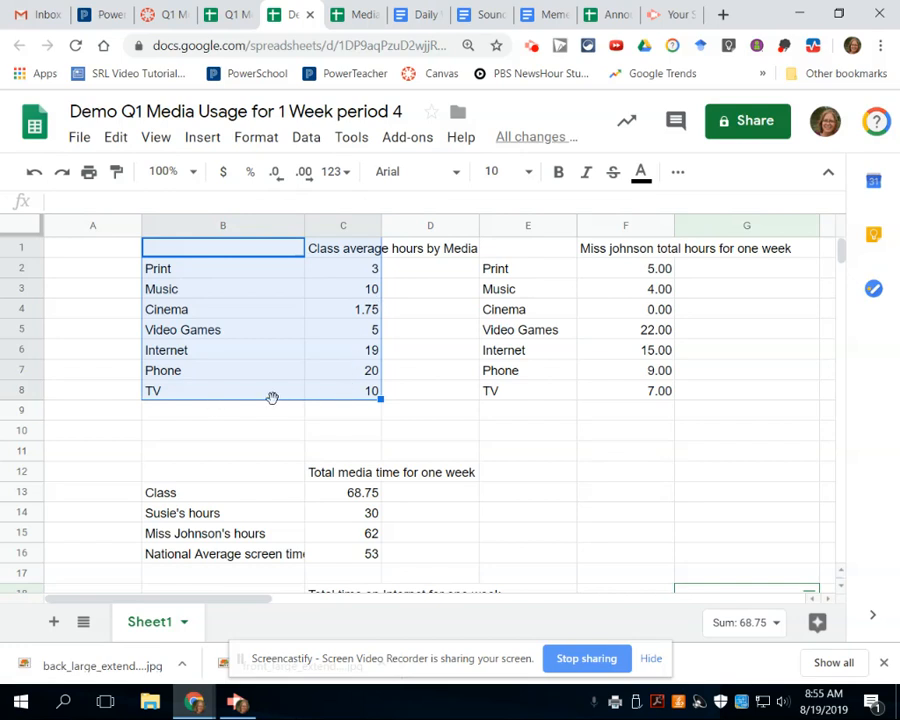
{"action": "left_click", "coordinate": [679, 176]}
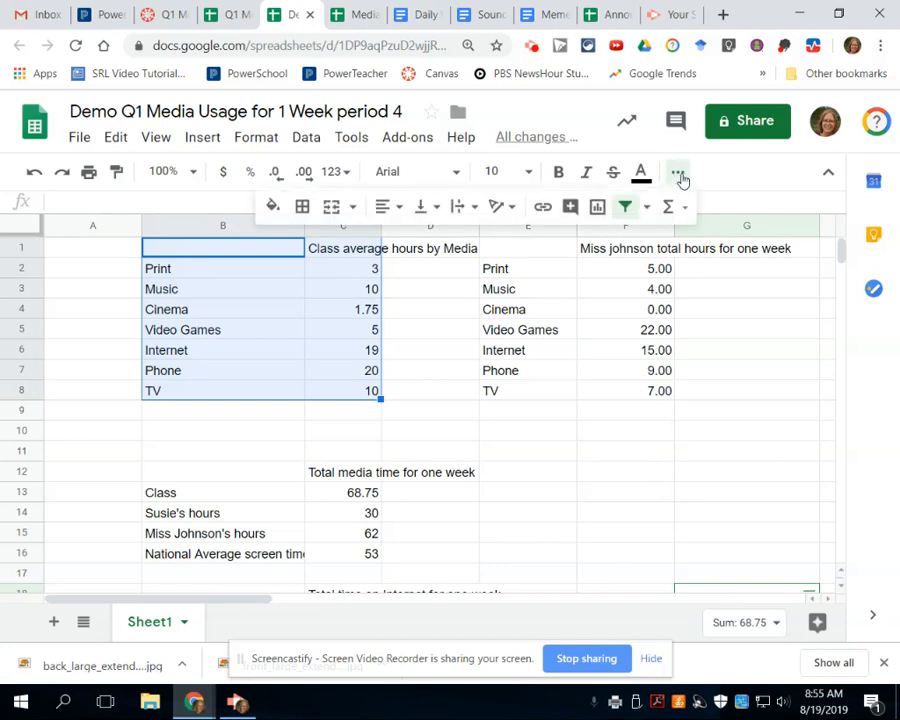
{"action": "left_click", "coordinate": [598, 208]}
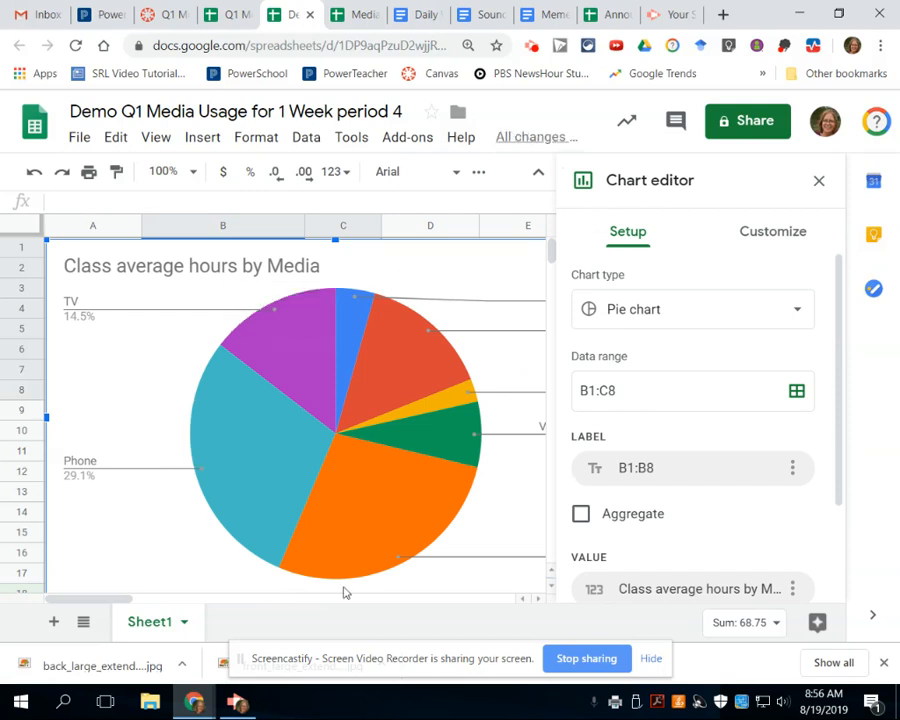
Try the column chart type for the class average hours and switch back to the pie chart
{"action": "mouse_move", "coordinate": [452, 461]}
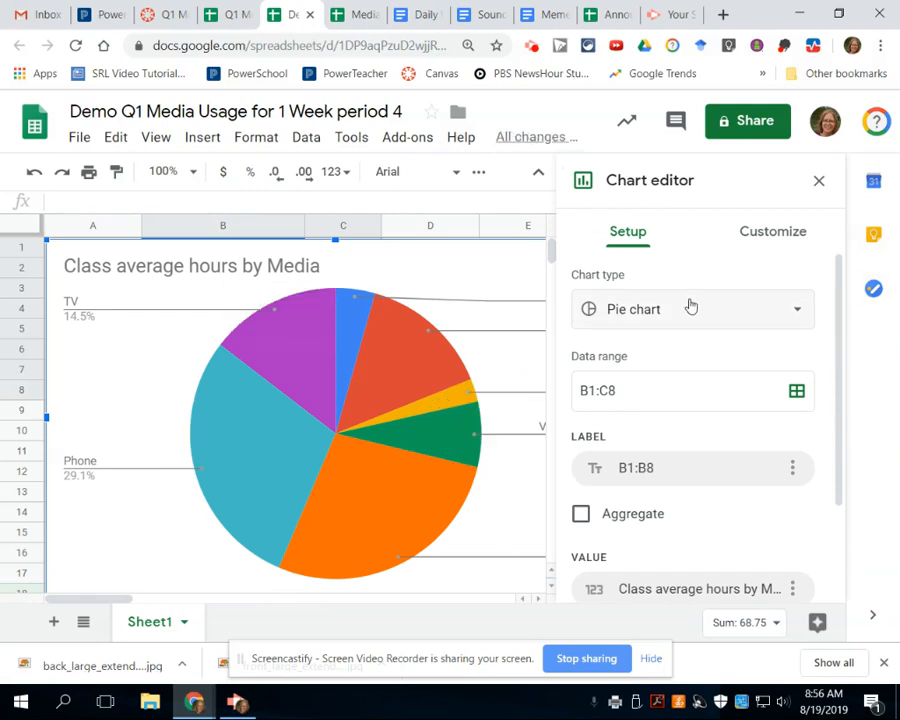
{"action": "left_click", "coordinate": [653, 311]}
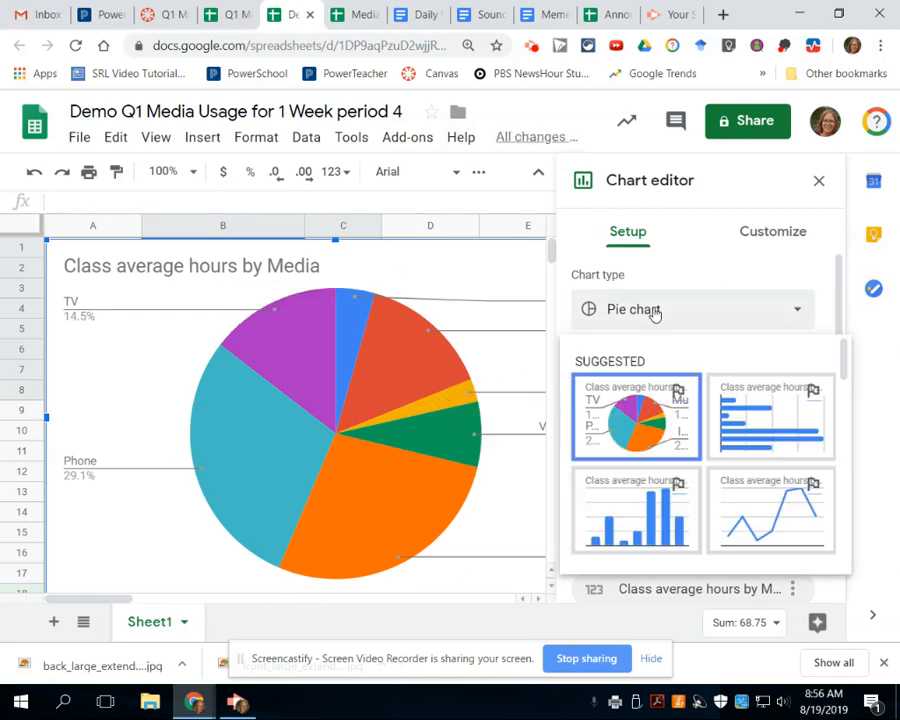
{"action": "left_click", "coordinate": [643, 526]}
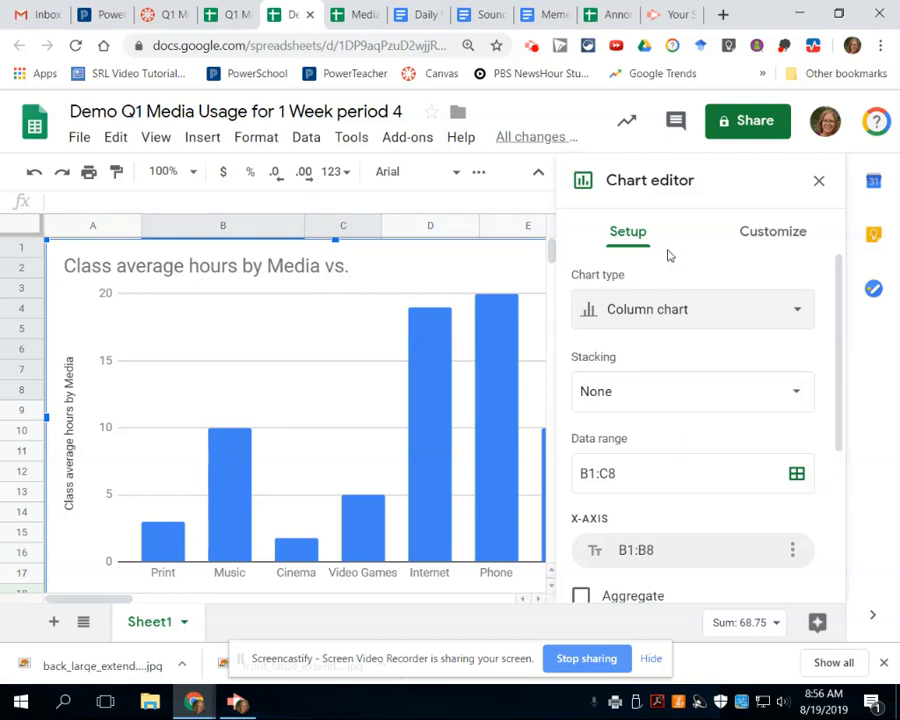
{"action": "left_click", "coordinate": [679, 316]}
{"action": "left_click", "coordinate": [638, 410]}
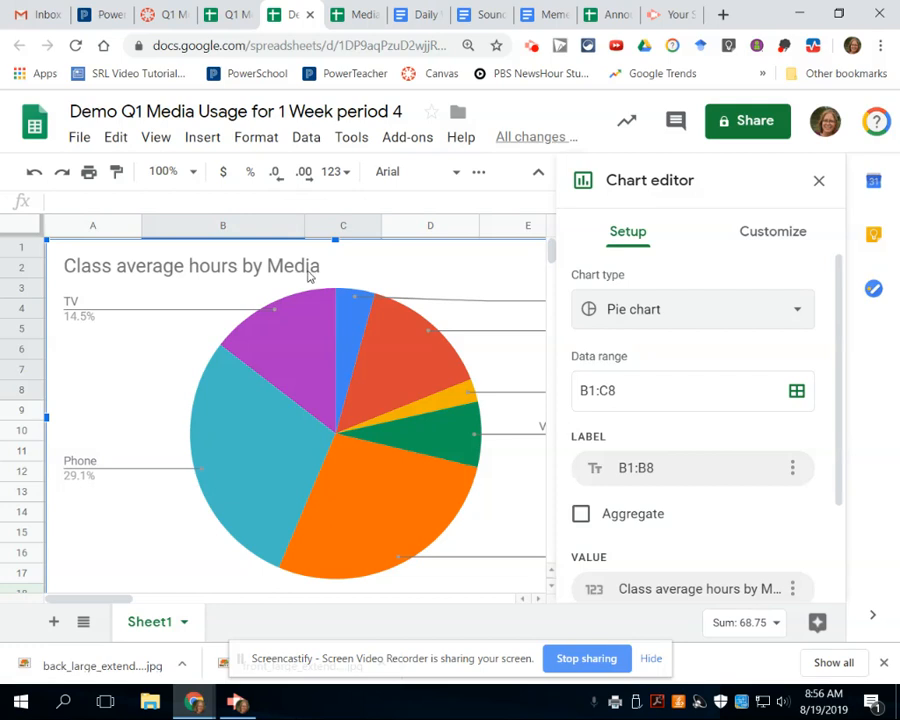
Close the chart editor and download the class average pie chart as a PNG image
{"action": "left_click", "coordinate": [819, 184]}
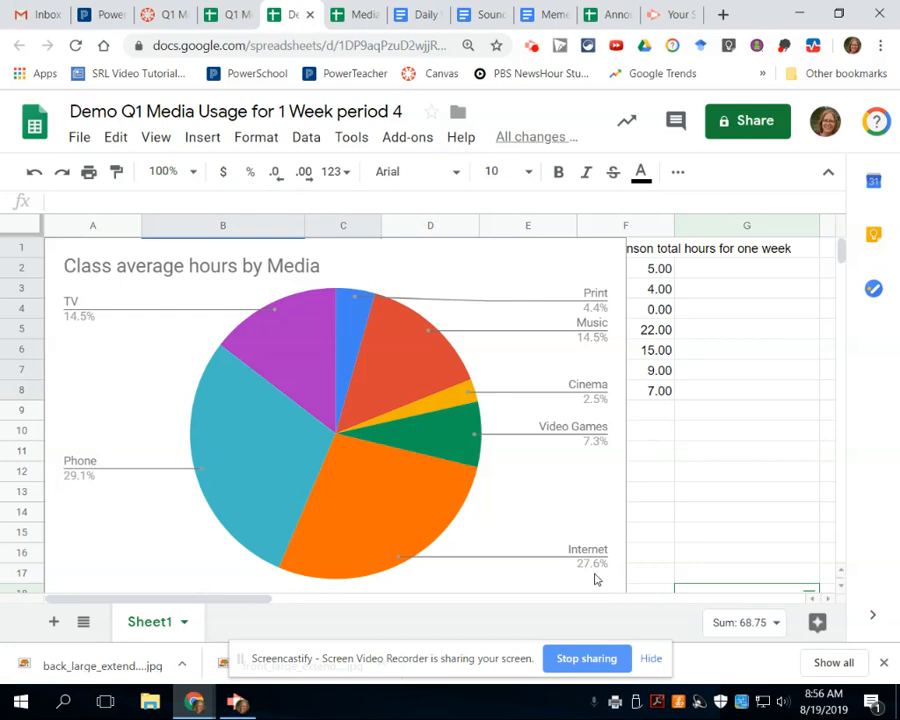
{"action": "scroll", "coordinate": [458, 445], "scroll_direction": "down", "scroll_amount": 1}
{"action": "scroll", "coordinate": [458, 440], "scroll_direction": "up", "scroll_amount": 1}
{"action": "left_click", "coordinate": [603, 262]}
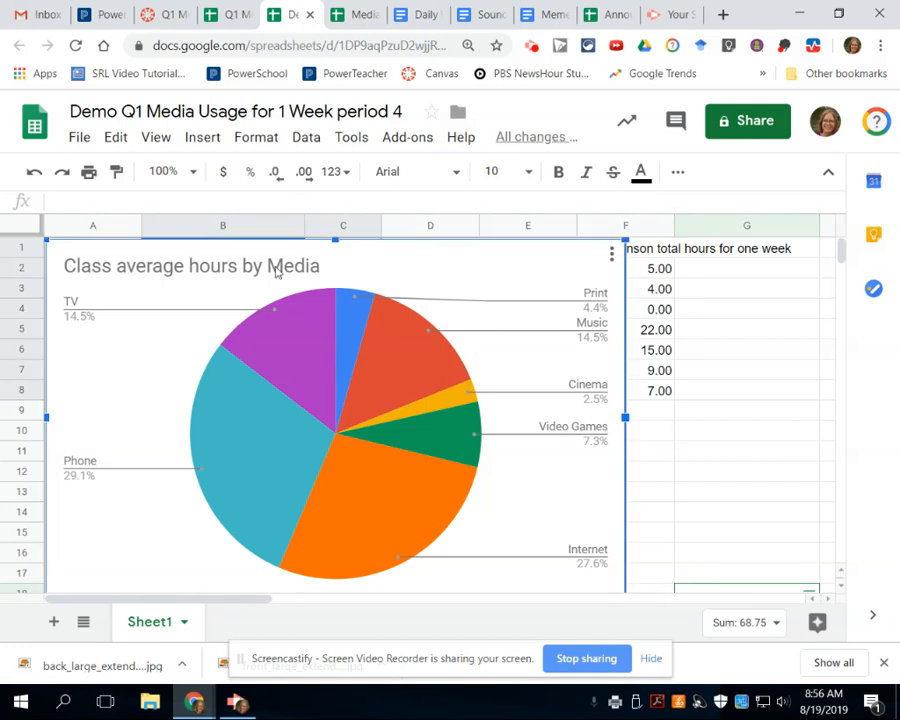
{"action": "left_click", "coordinate": [612, 255]}
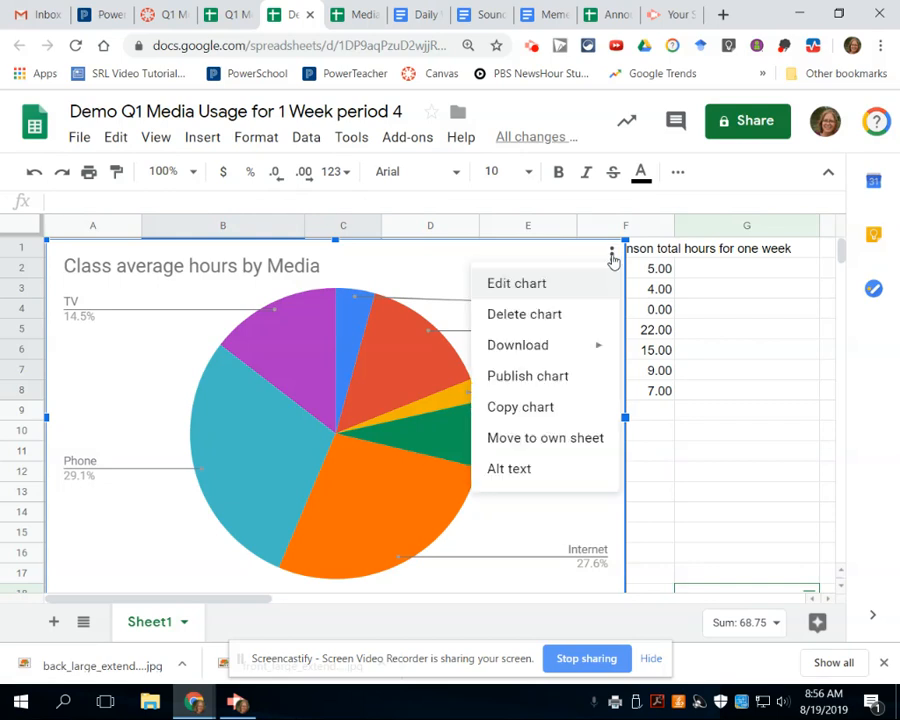
{"action": "mouse_move", "coordinate": [548, 348]}
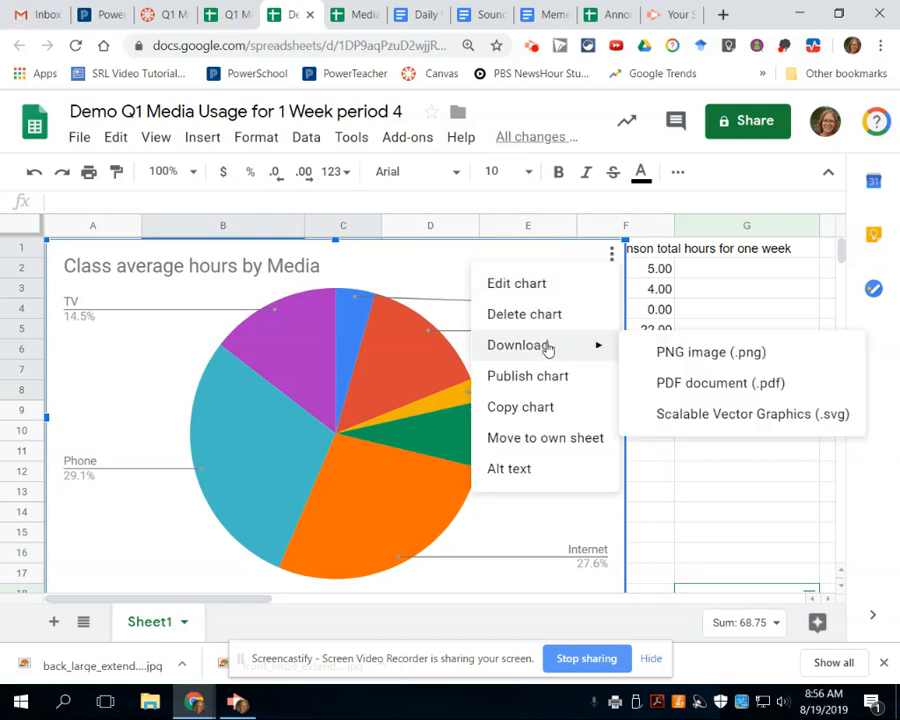
{"action": "left_click", "coordinate": [700, 356]}
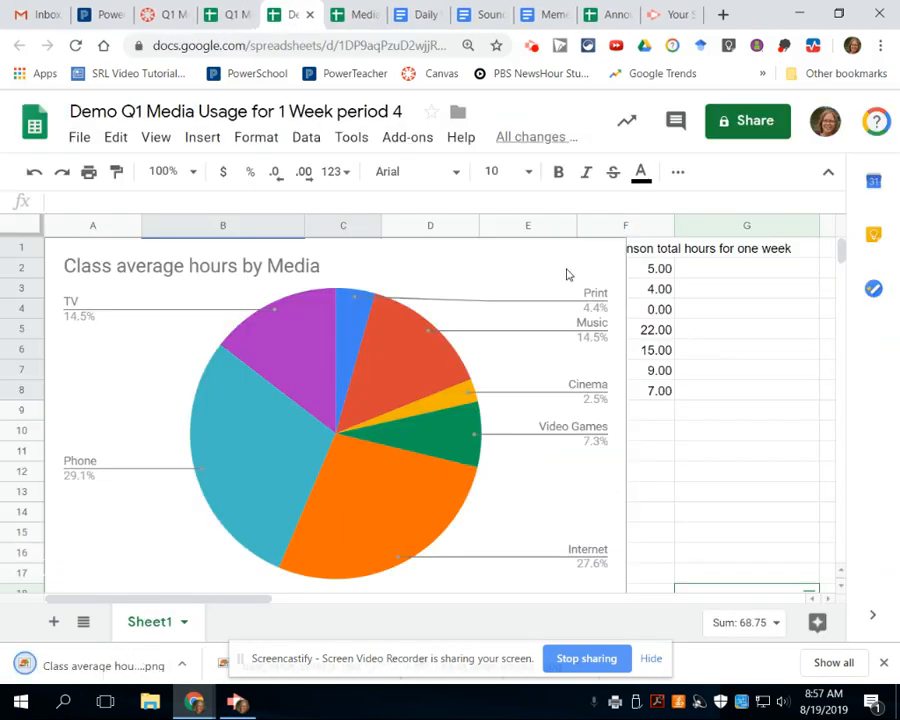
Delete the class average pie chart from the sheet and hide the screen-sharing notice
{"action": "left_click", "coordinate": [568, 270]}
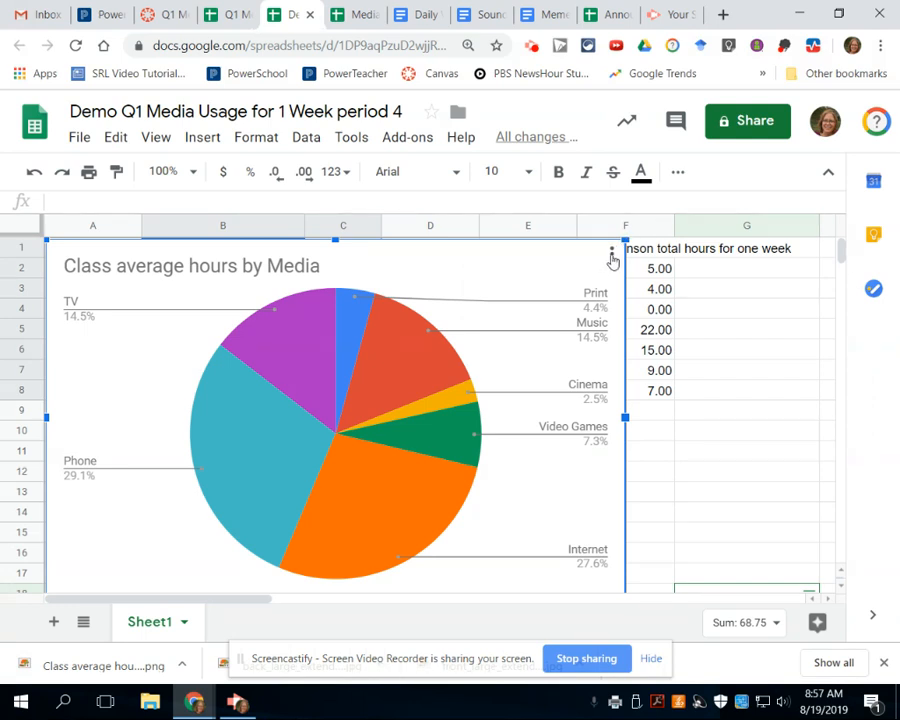
{"action": "left_click", "coordinate": [612, 254]}
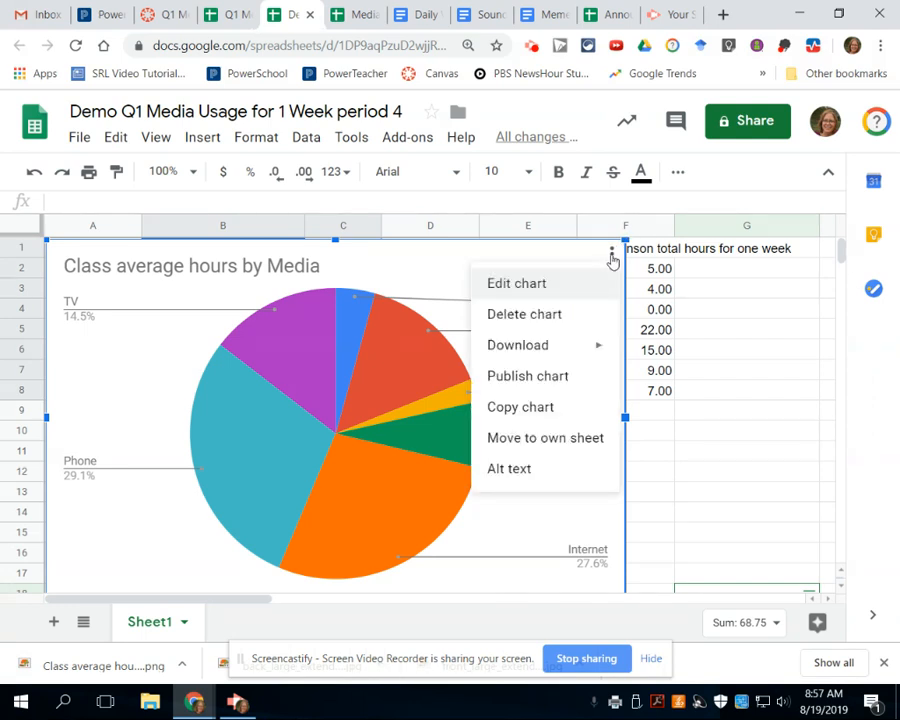
{"action": "left_click", "coordinate": [525, 316]}
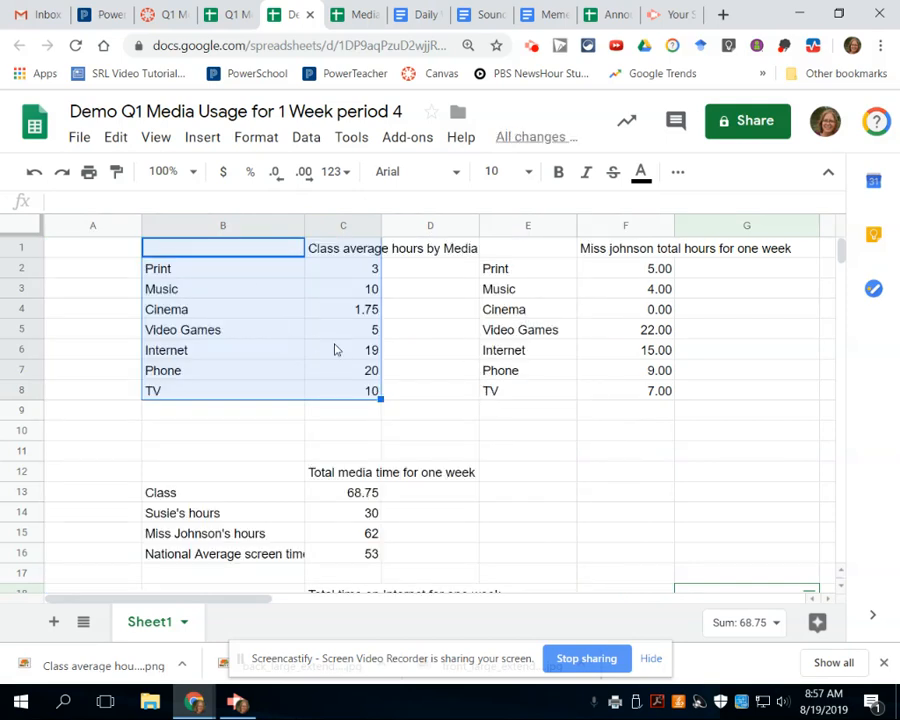
{"action": "left_click", "coordinate": [651, 659]}
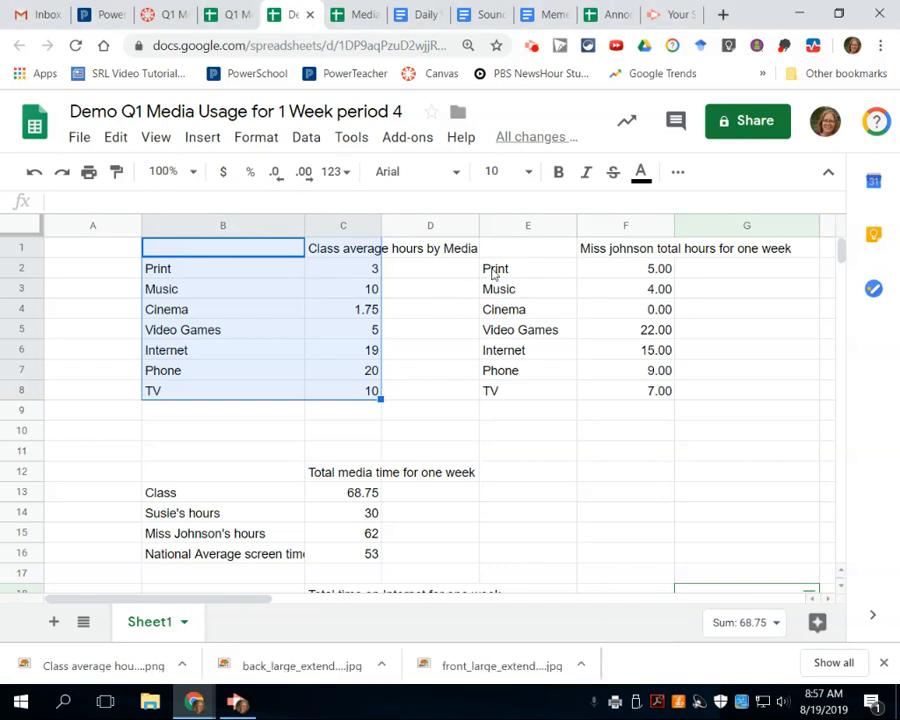
Insert a pie chart of the student's total weekly hours from range E1:F8 and close the chart editor
{"action": "left_click", "coordinate": [510, 268]}
{"action": "left_click_drag", "start_coordinate": [493, 249], "coordinate": [633, 400]}
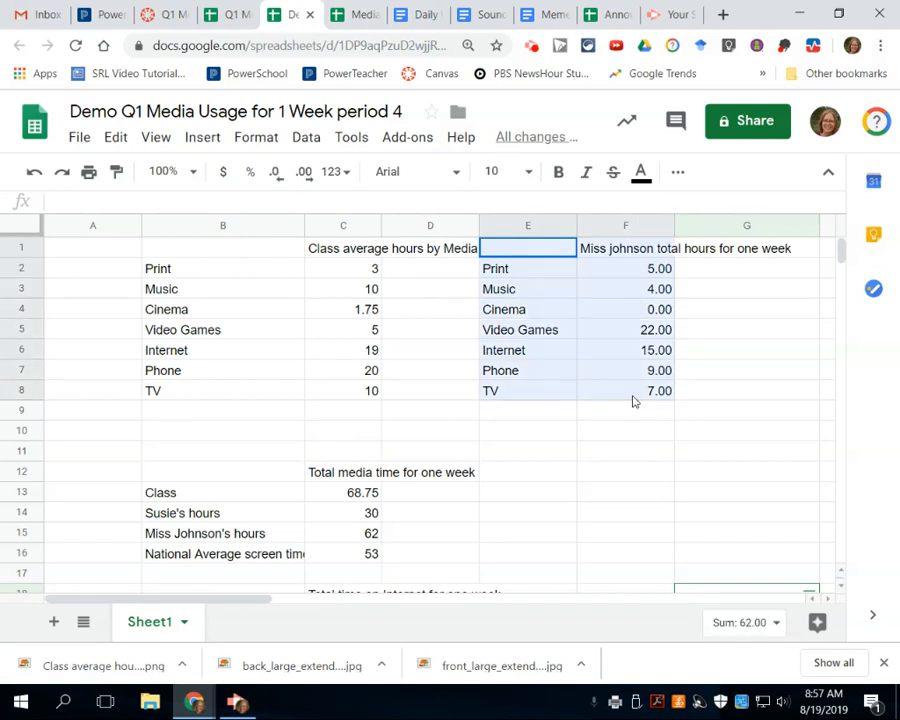
{"action": "left_click", "coordinate": [675, 175]}
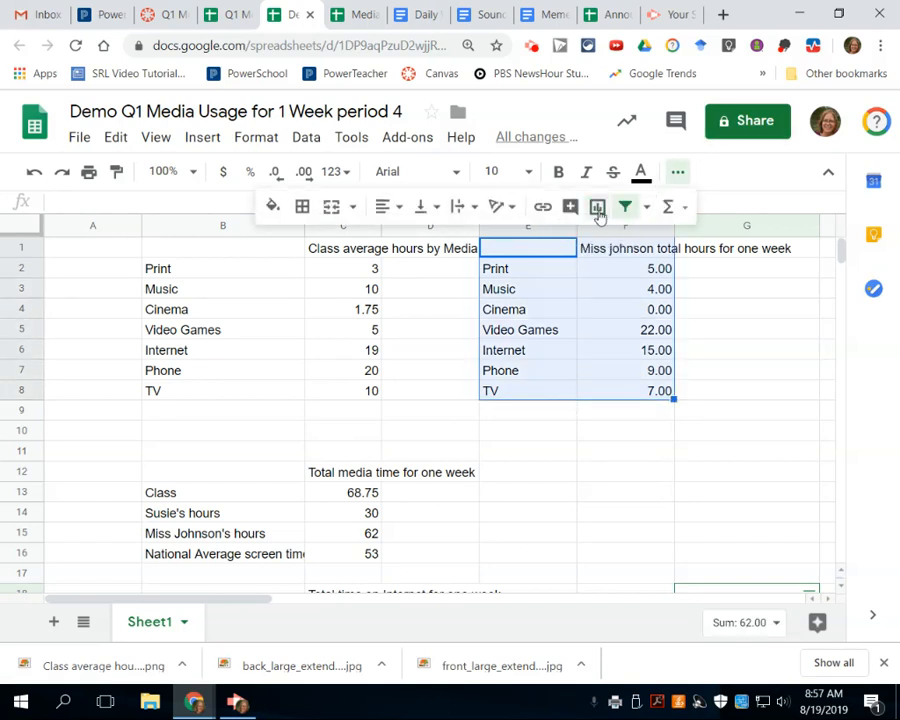
{"action": "left_click", "coordinate": [597, 206]}
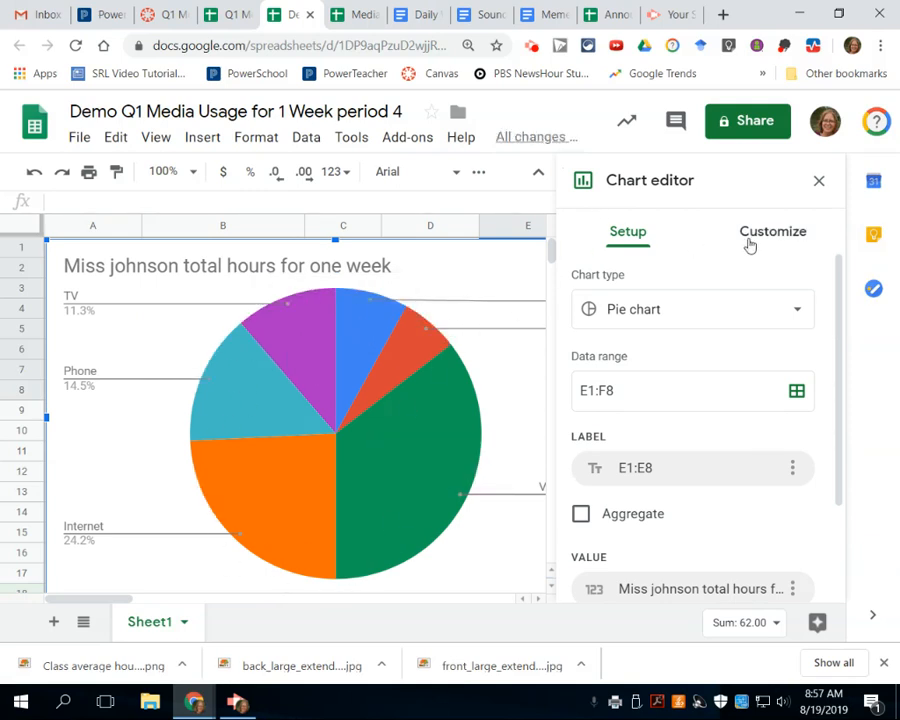
{"action": "left_click", "coordinate": [818, 183]}
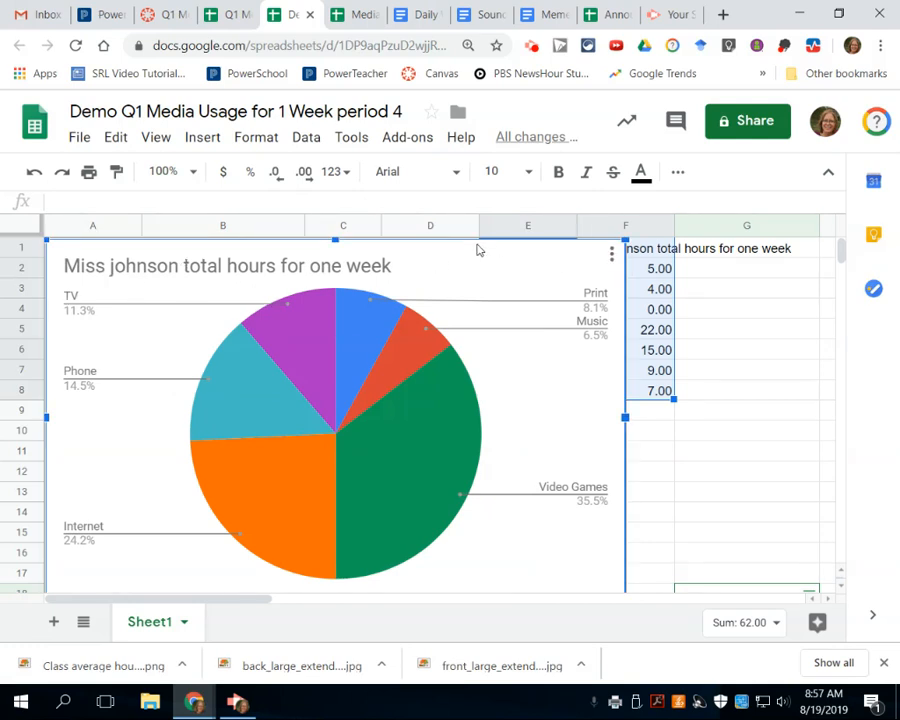
Delete the student's weekly hours pie chart and capitalize the surname in the F1 heading
{"action": "left_click", "coordinate": [611, 254]}
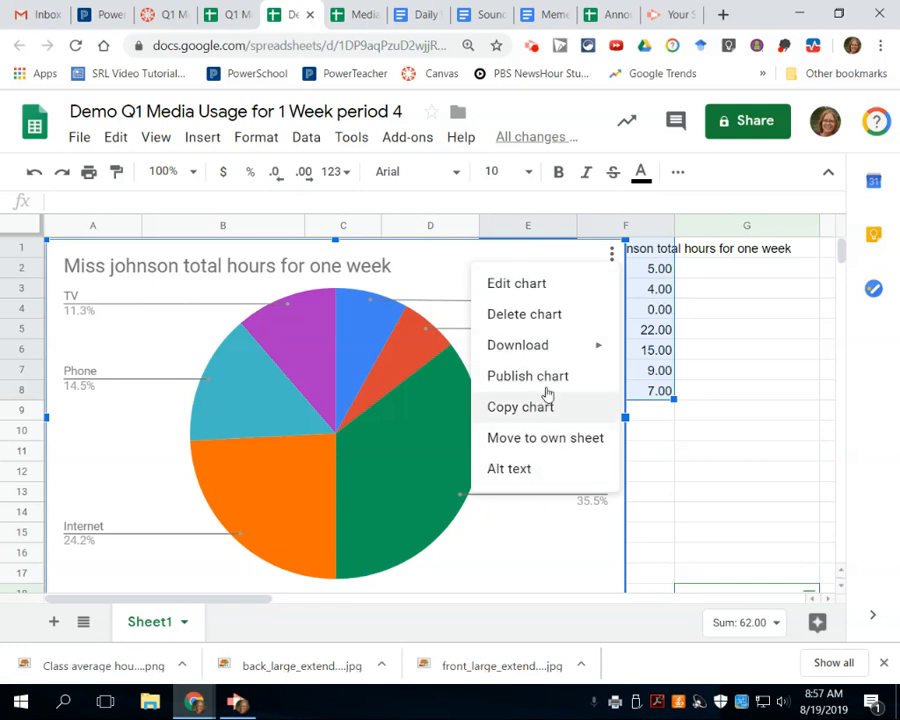
{"action": "left_click", "coordinate": [549, 314]}
{"action": "double_click", "coordinate": [615, 250]}
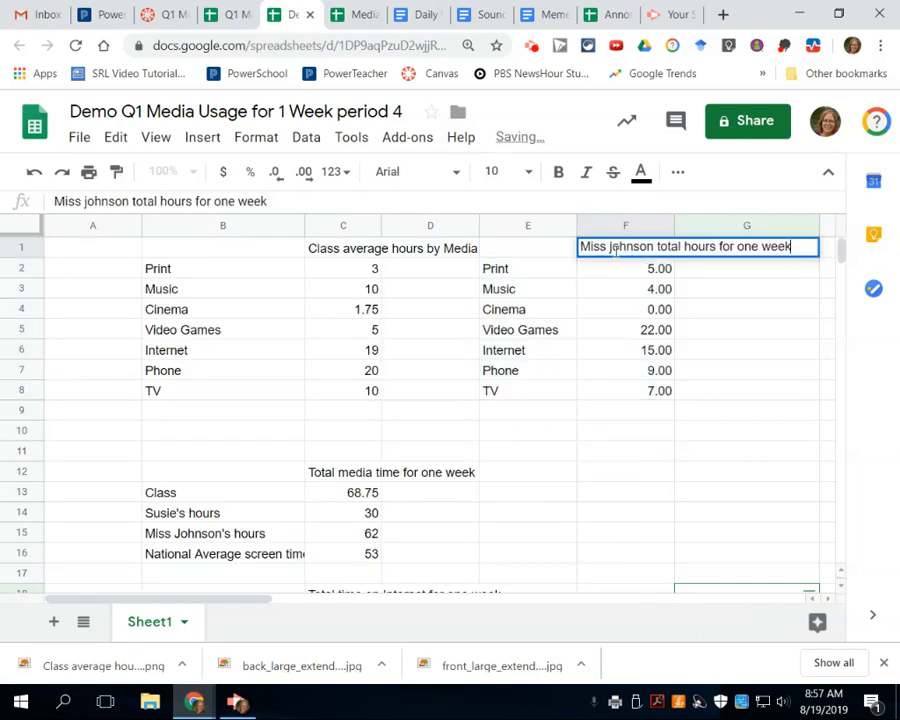
{"action": "key", "text": "BackSpace"}
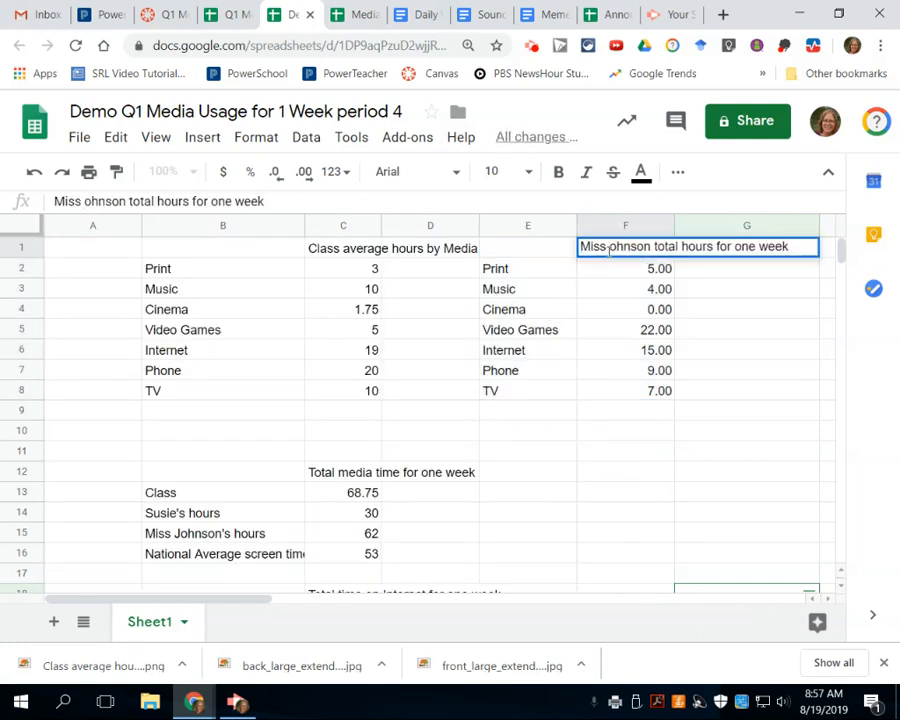
{"action": "type", "text": "J"}
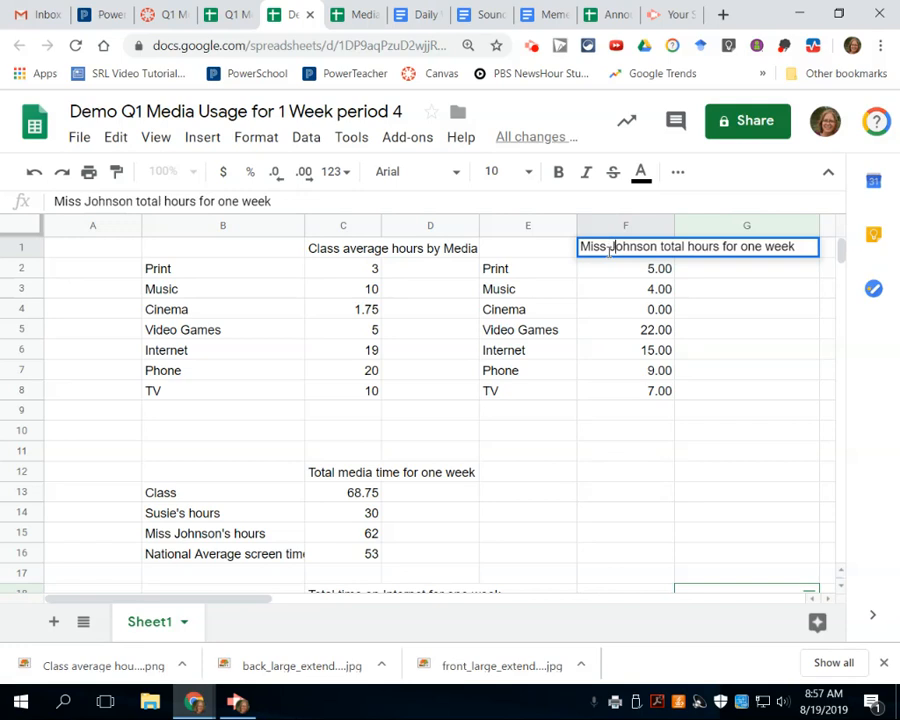
{"action": "left_click", "coordinate": [547, 270]}
Insert a new pie chart from range E1:F8 with the corrected heading and close the chart editor
{"action": "left_click_drag", "start_coordinate": [527, 251], "coordinate": [654, 388]}
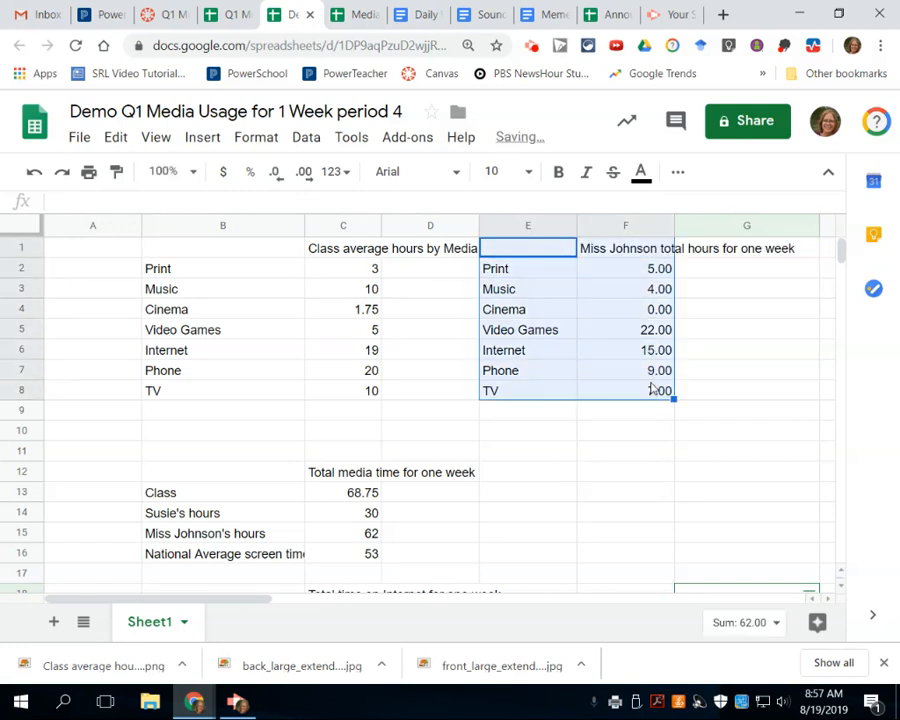
{"action": "left_click", "coordinate": [679, 175]}
{"action": "left_click", "coordinate": [597, 204]}
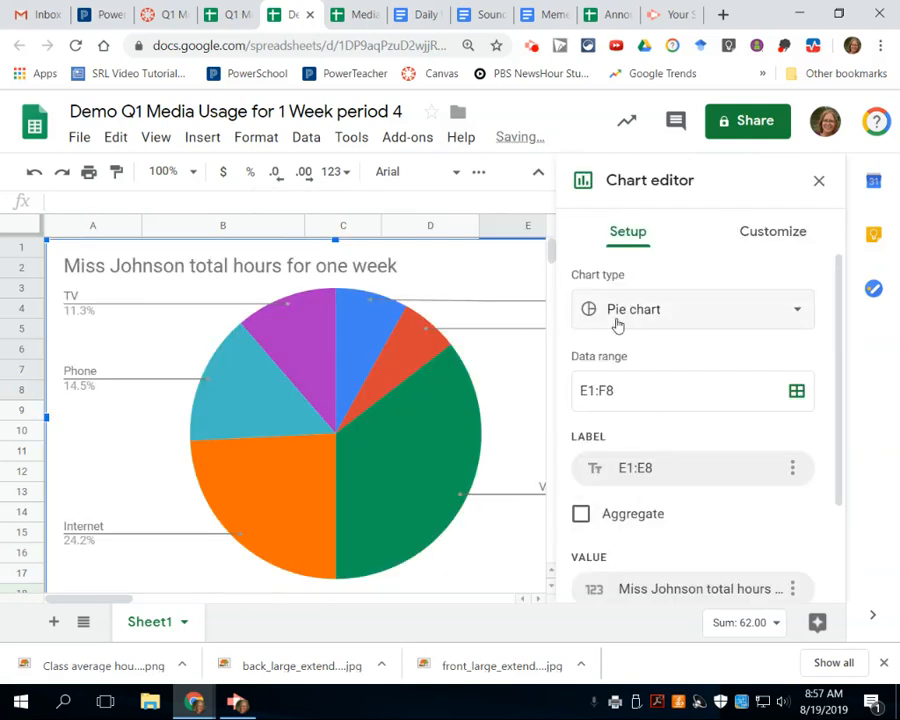
{"action": "left_click", "coordinate": [819, 181]}
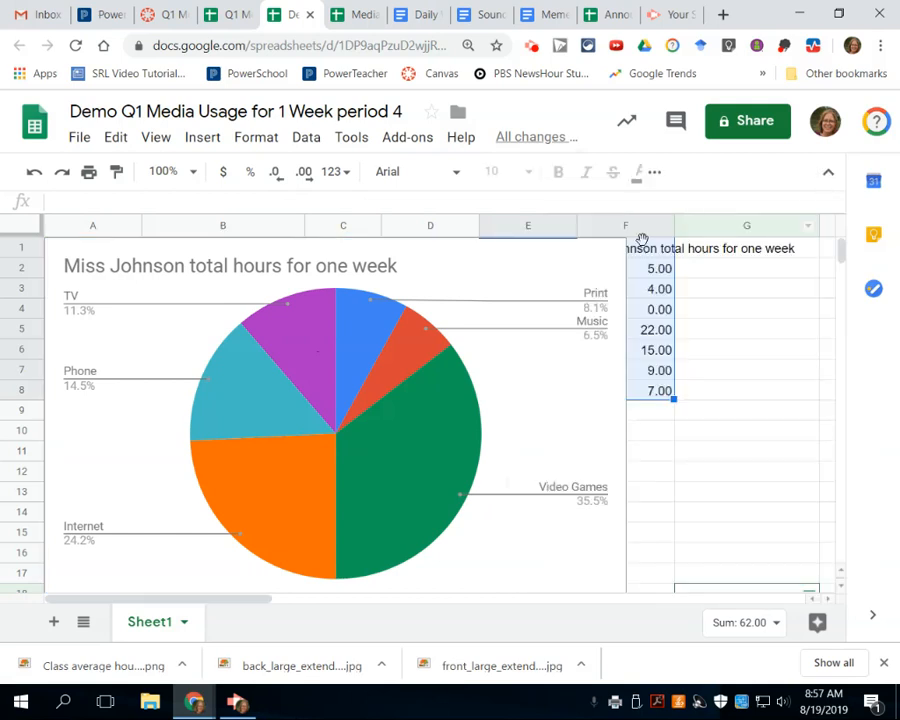
Download the student's weekly hours pie chart as a PNG image and delete the chart from the sheet
{"action": "left_click", "coordinate": [612, 254]}
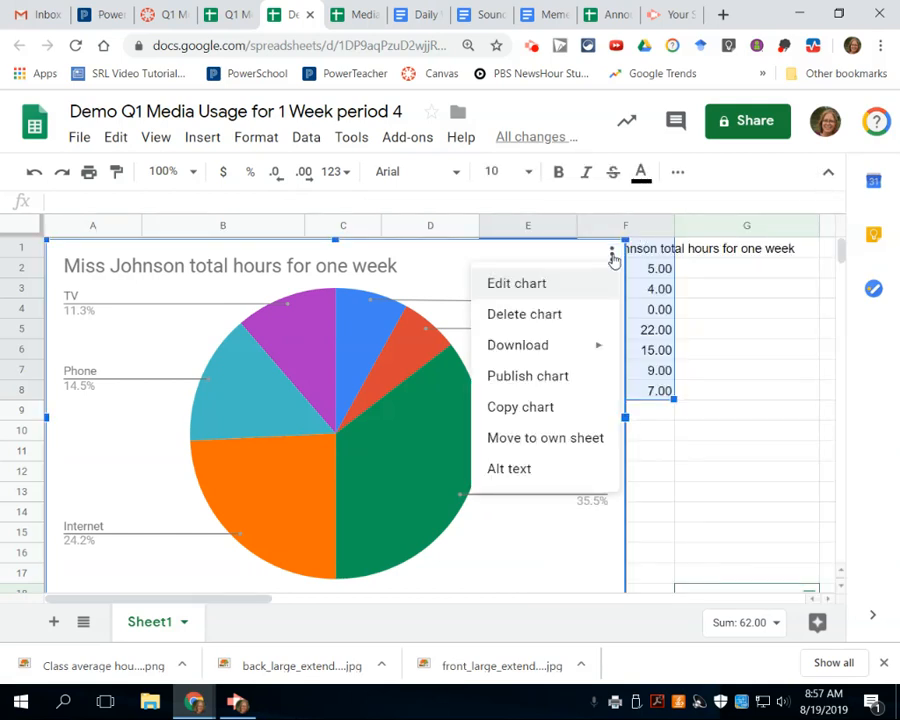
{"action": "mouse_move", "coordinate": [547, 347]}
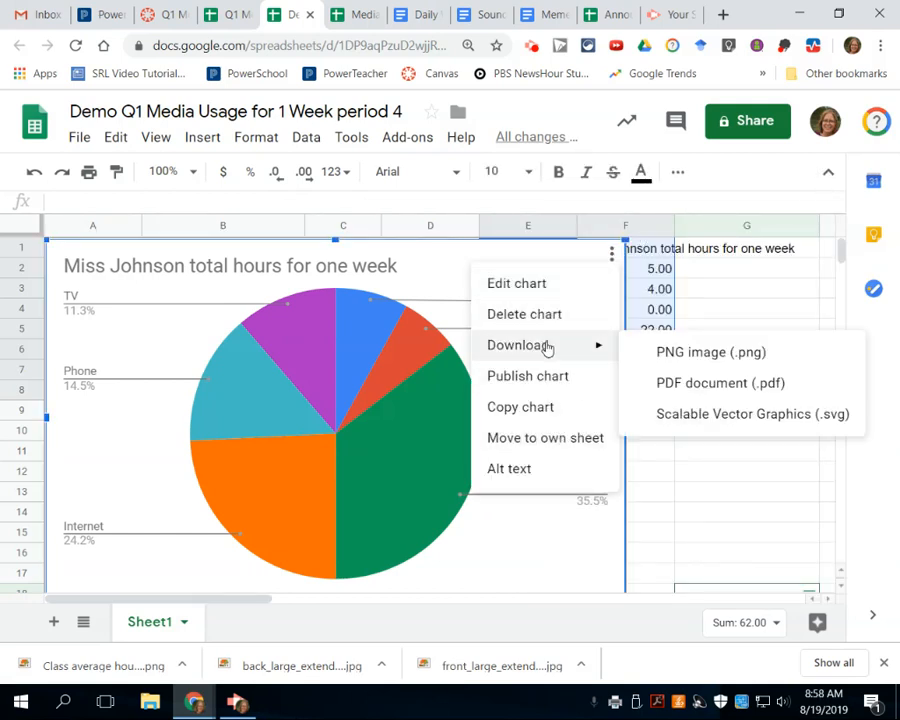
{"action": "left_click", "coordinate": [670, 353]}
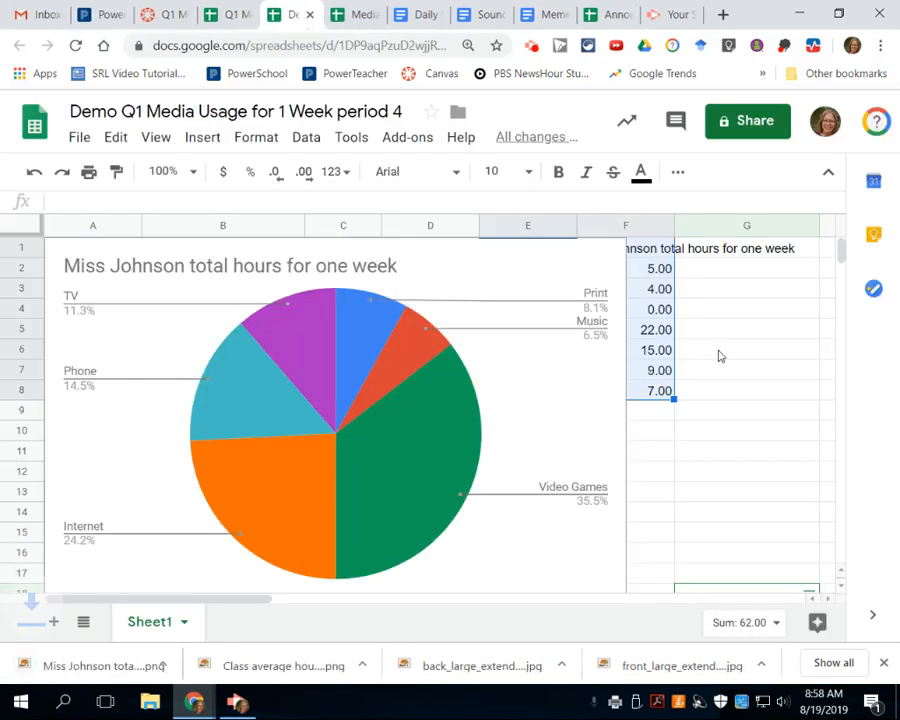
{"action": "left_click", "coordinate": [608, 257]}
{"action": "left_click", "coordinate": [611, 255]}
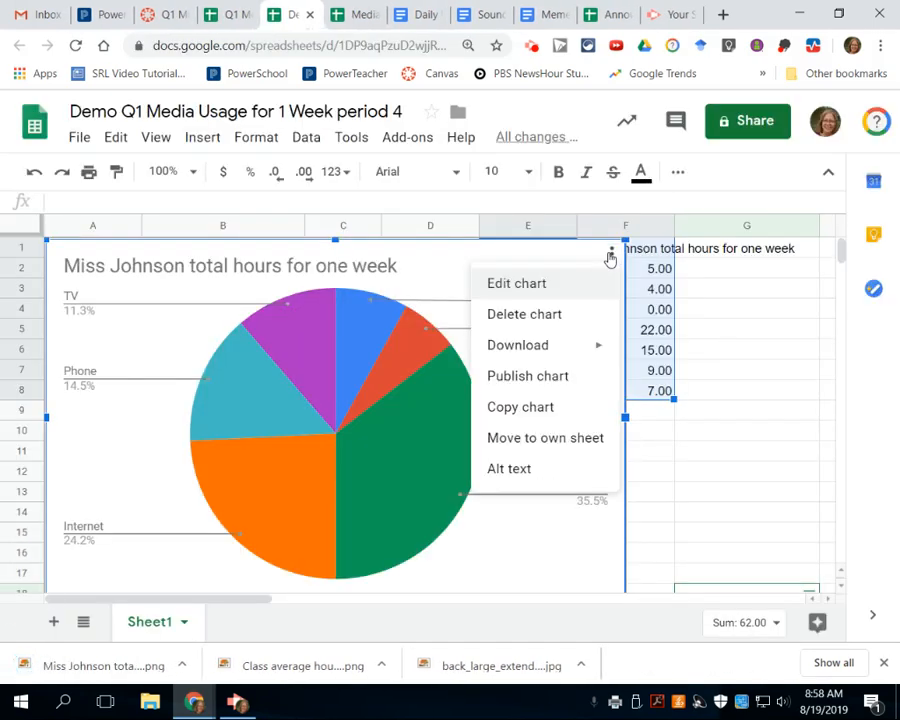
{"action": "left_click", "coordinate": [533, 316]}
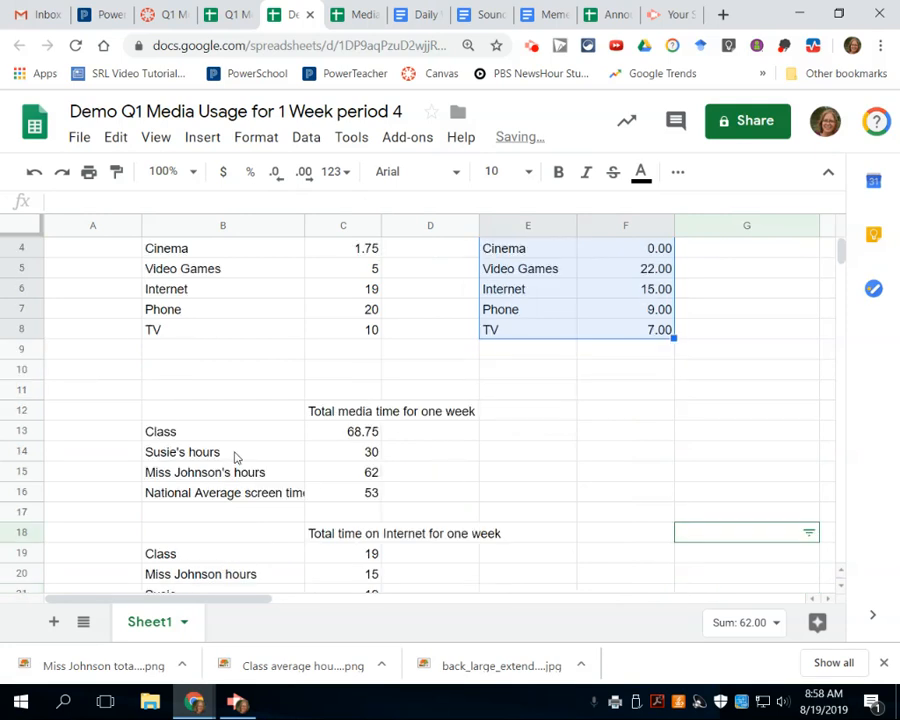
Insert a chart of the total media time for one week from range B12:C16
{"action": "scroll", "coordinate": [236, 455], "scroll_direction": "down", "scroll_amount": 2}
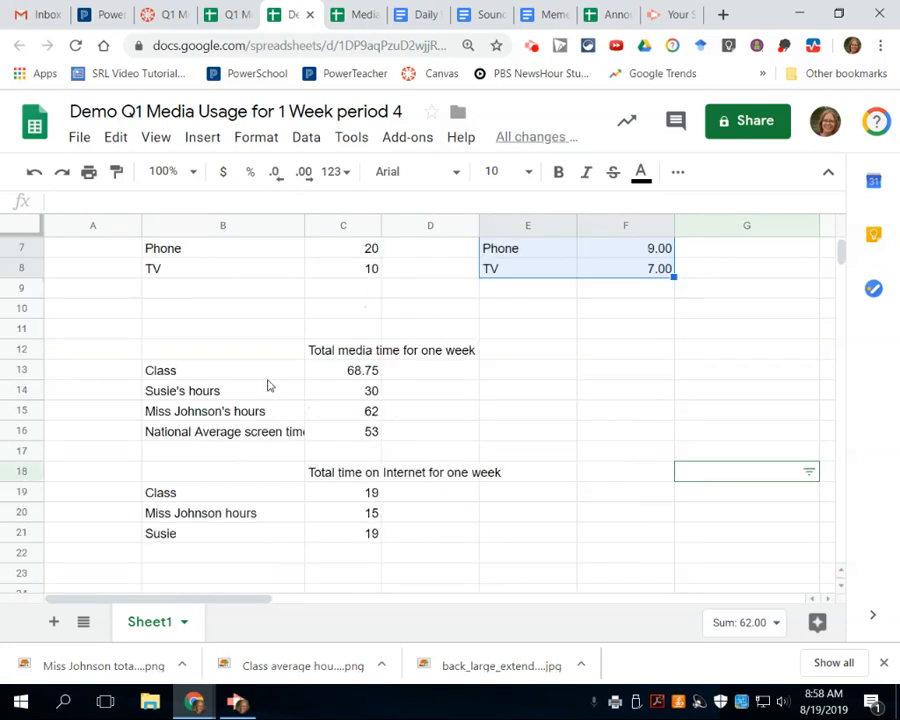
{"action": "left_click", "coordinate": [150, 350]}
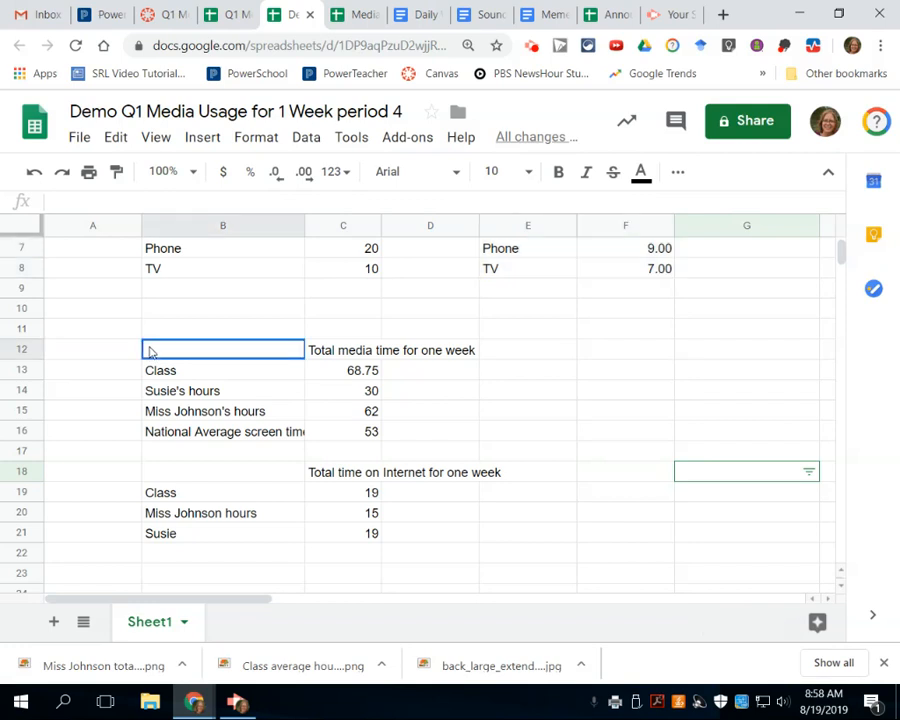
{"action": "mouse_move", "coordinate": [150, 350]}
{"action": "left_mouse_down"}
{"action": "mouse_move", "coordinate": [334, 364]}
{"action": "mouse_move", "coordinate": [356, 433]}
{"action": "left_mouse_up"}
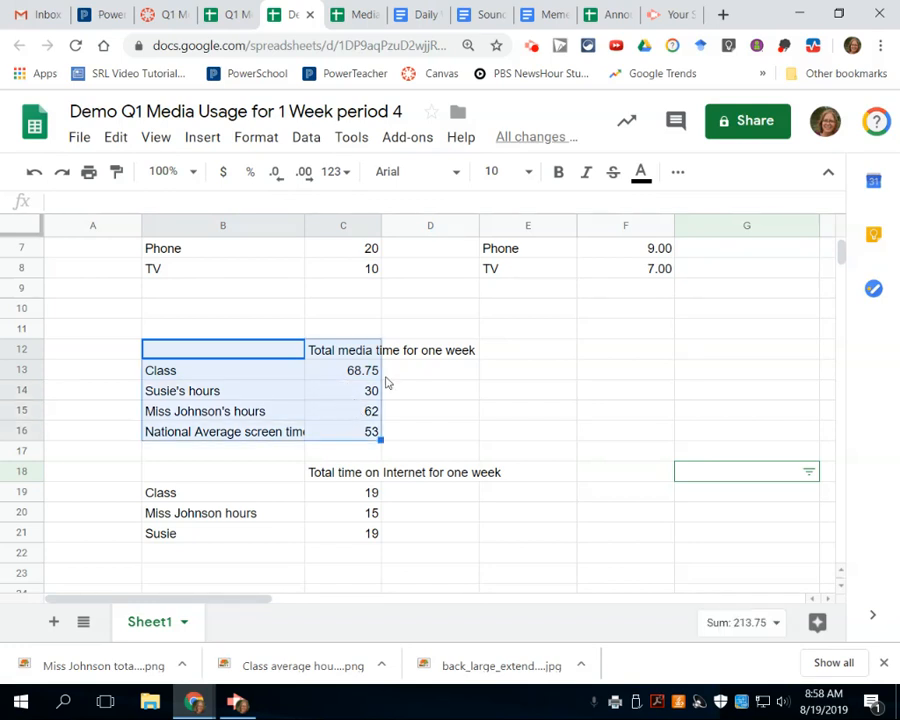
{"action": "left_click", "coordinate": [680, 176]}
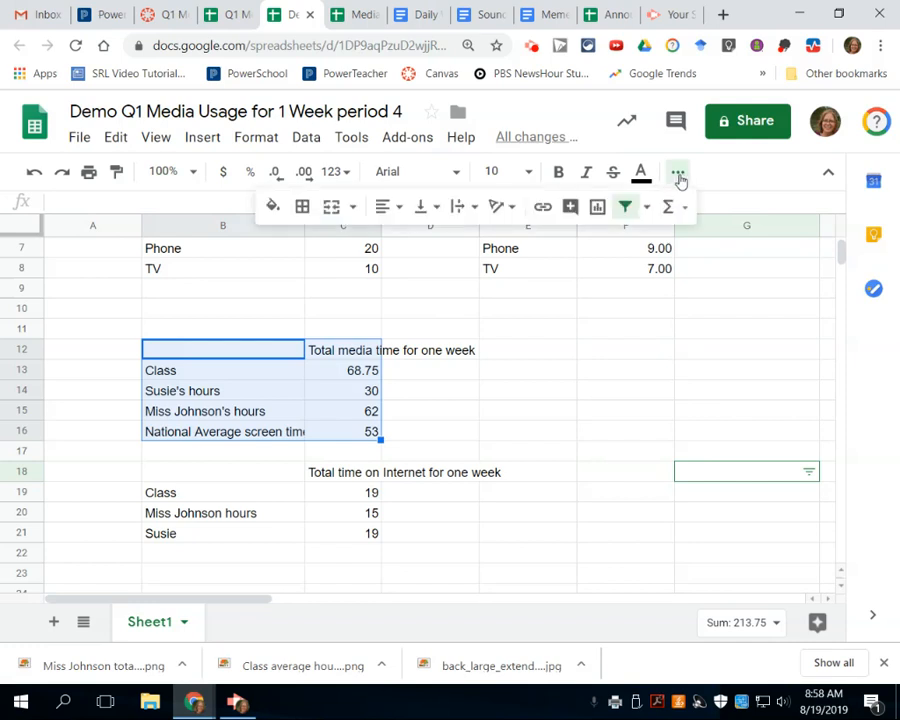
{"action": "left_click", "coordinate": [598, 207]}
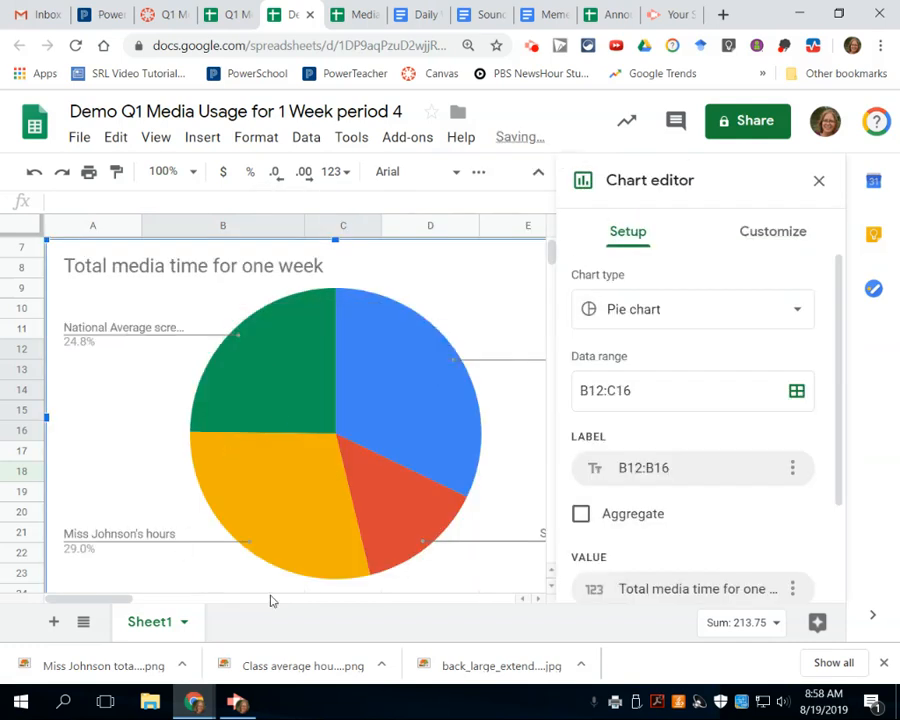
Change the total media time chart to a column chart and close the chart editor
{"action": "mouse_move", "coordinate": [333, 374]}
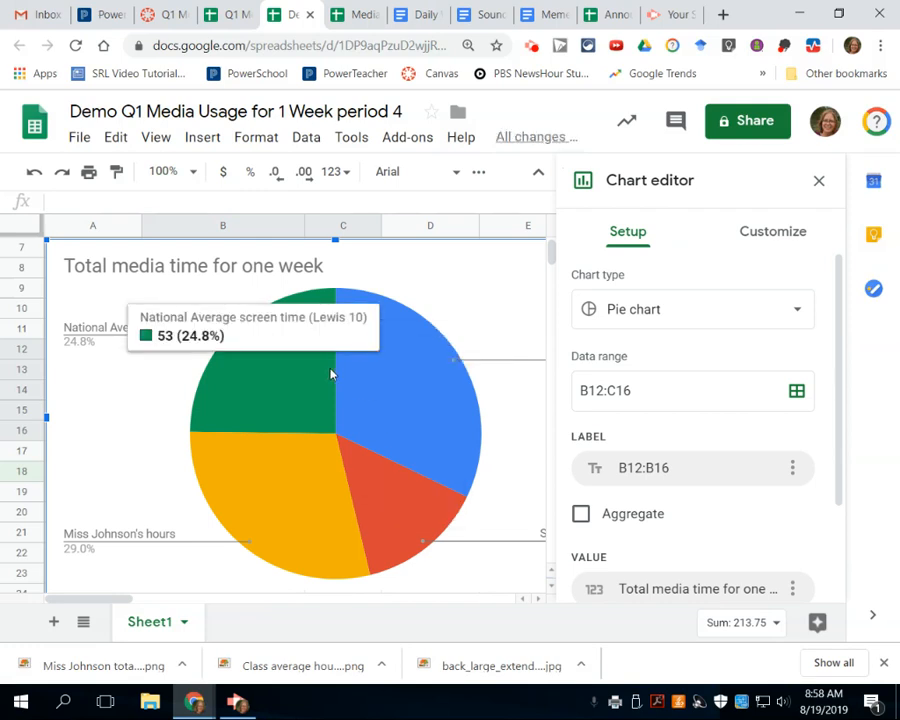
{"action": "left_click", "coordinate": [647, 310]}
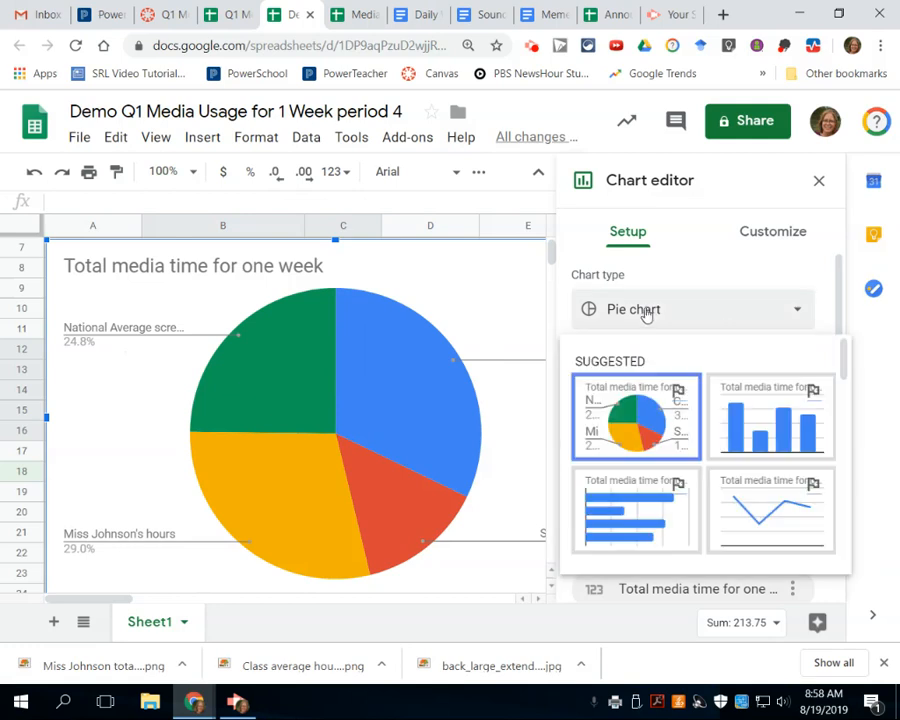
{"action": "left_click", "coordinate": [770, 415]}
{"action": "mouse_move", "coordinate": [436, 449]}
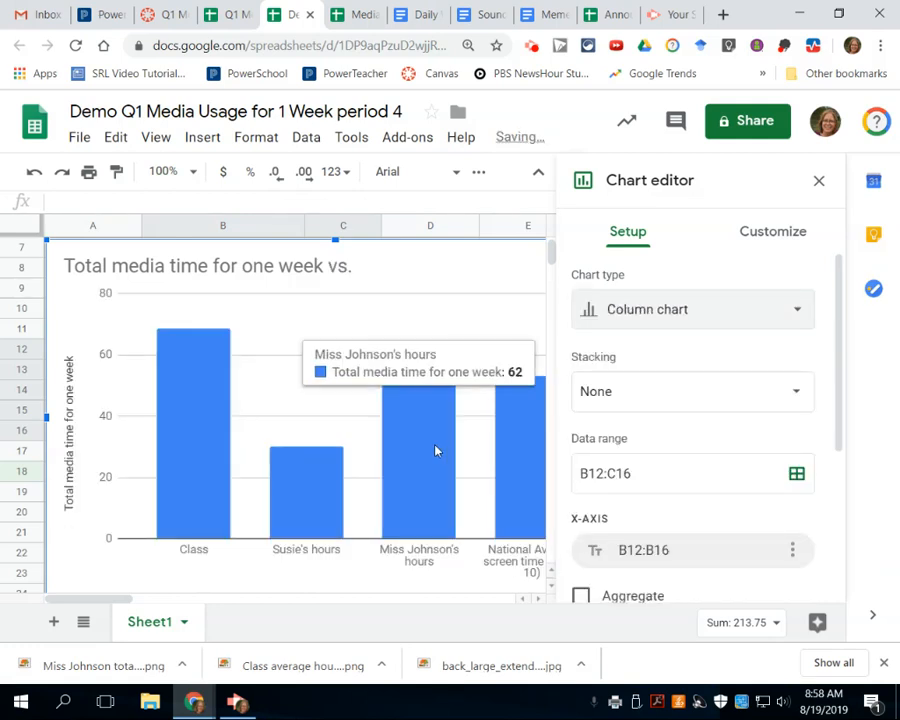
{"action": "mouse_move", "coordinate": [530, 451]}
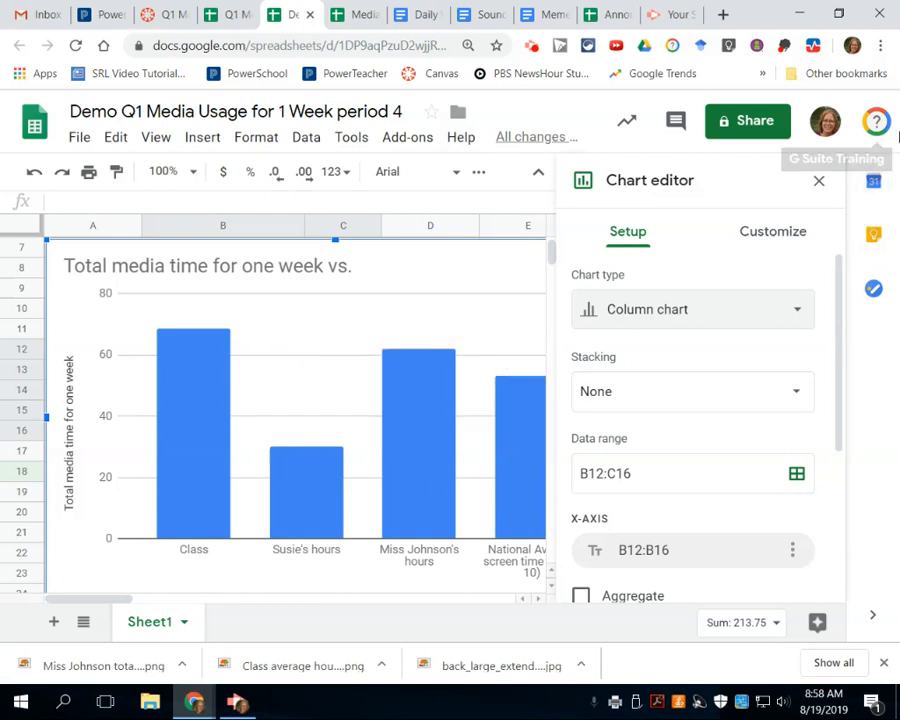
{"action": "left_click", "coordinate": [818, 183]}
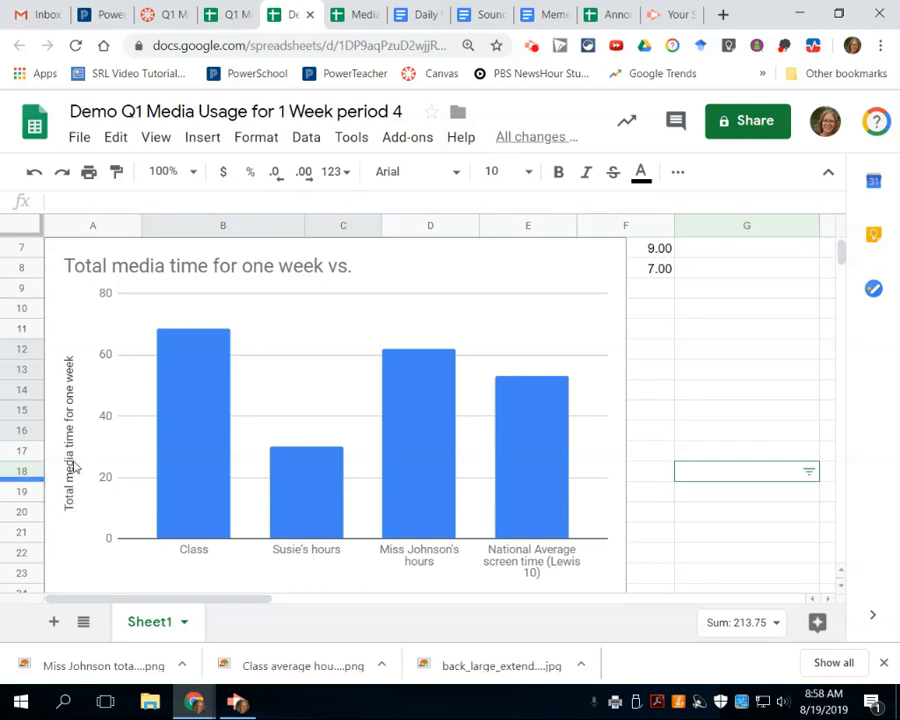
Shorten the column chart's title to "Total media time for one week" and close the chart editor
{"action": "left_click", "coordinate": [344, 275]}
{"action": "double_click", "coordinate": [343, 272]}
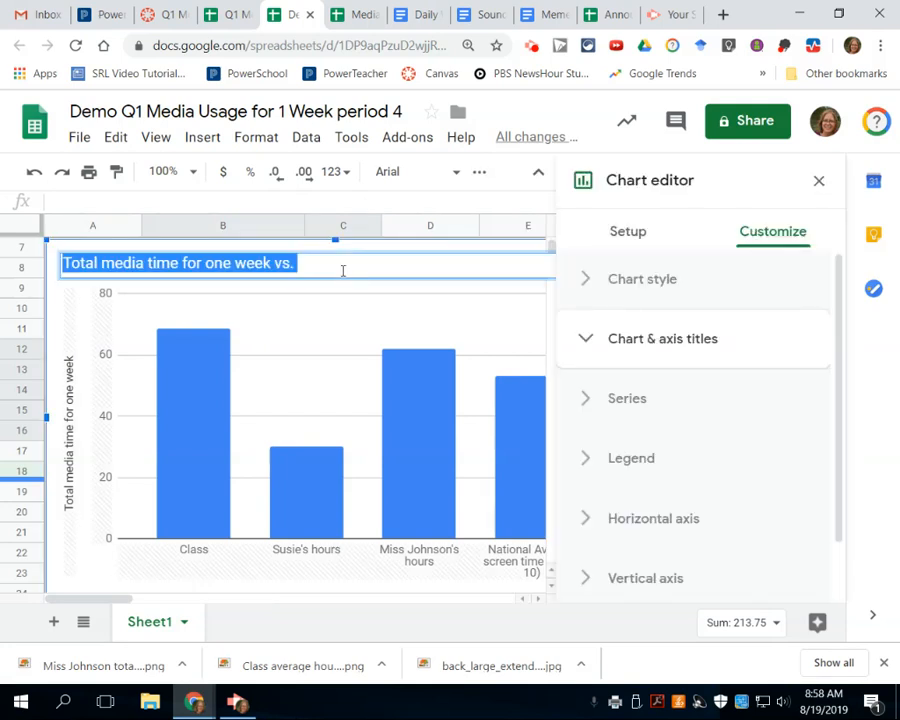
{"action": "left_click", "coordinate": [302, 265]}
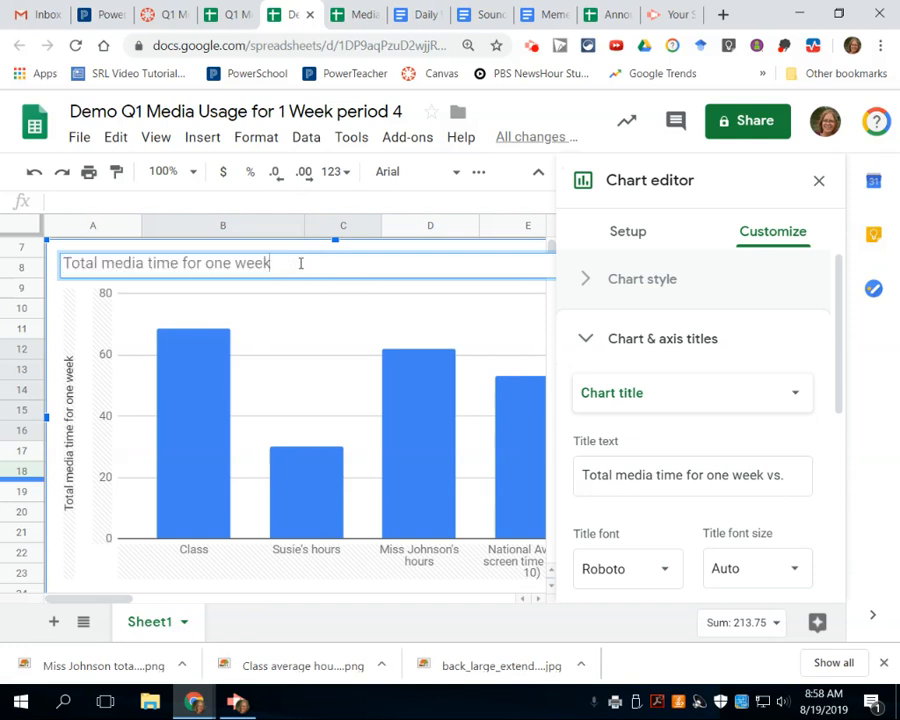
{"action": "left_click", "coordinate": [257, 322]}
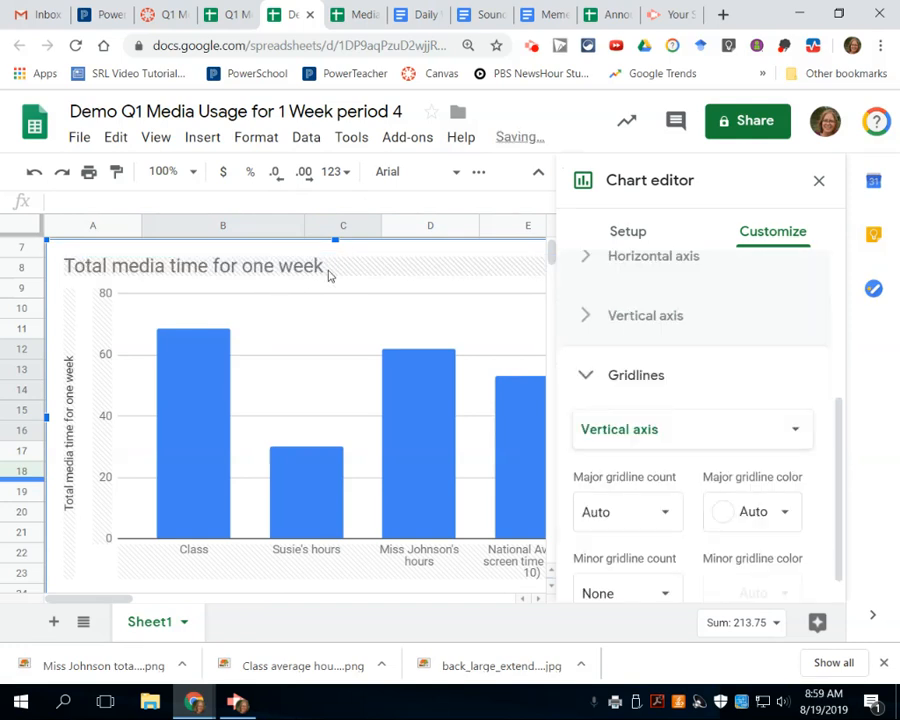
{"action": "left_click", "coordinate": [816, 181]}
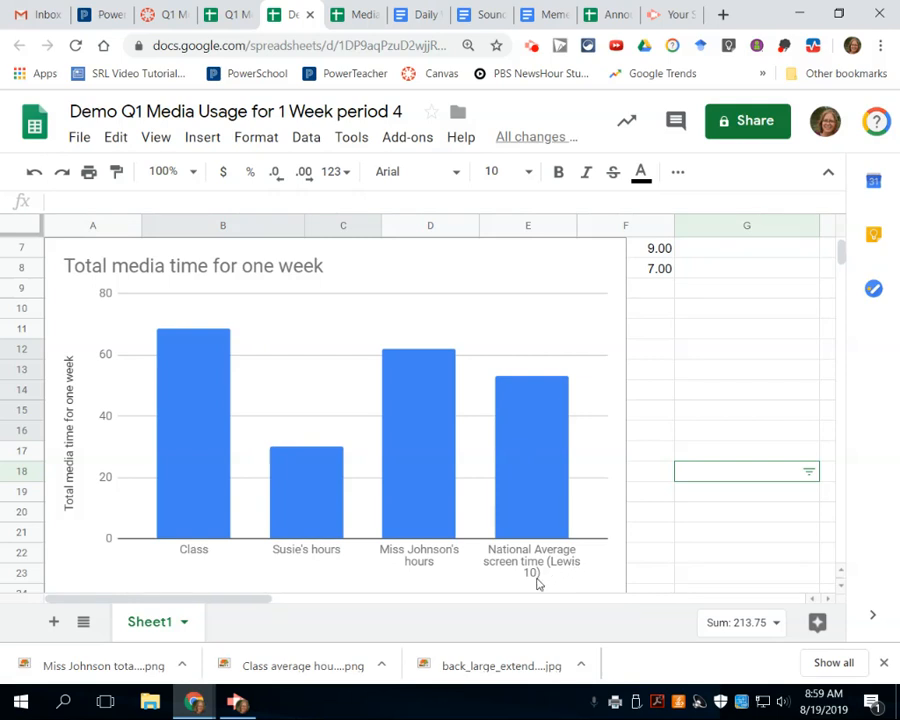
Download the total media time column chart as a PNG image and delete the chart from the sheet
{"action": "left_click", "coordinate": [610, 254]}
{"action": "left_click", "coordinate": [611, 254]}
{"action": "mouse_move", "coordinate": [562, 352]}
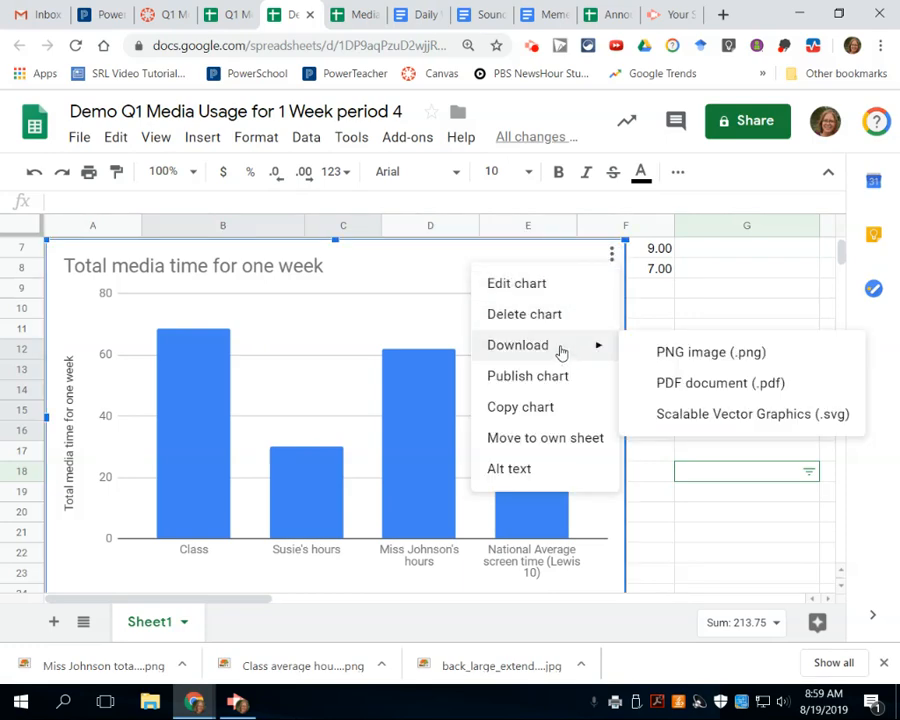
{"action": "left_click", "coordinate": [687, 355]}
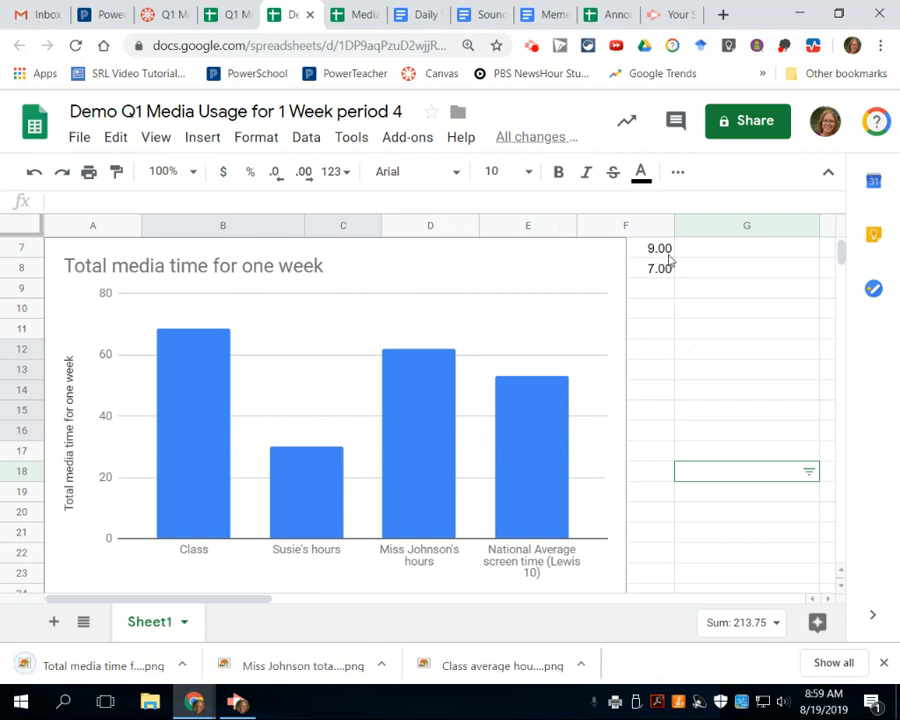
{"action": "left_click", "coordinate": [613, 260]}
{"action": "left_click", "coordinate": [612, 257]}
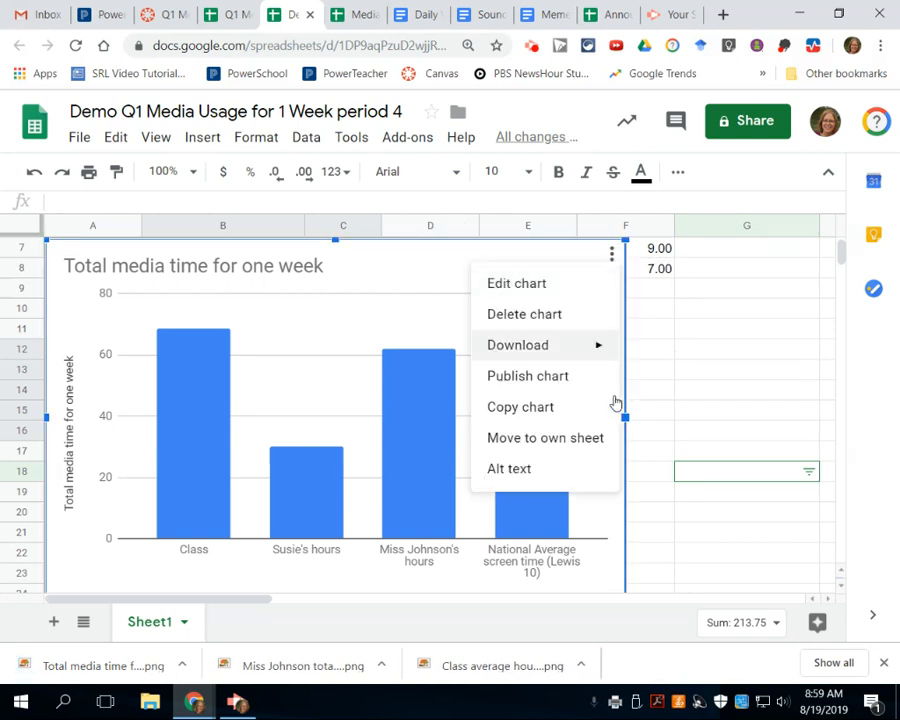
{"action": "left_click", "coordinate": [532, 316]}
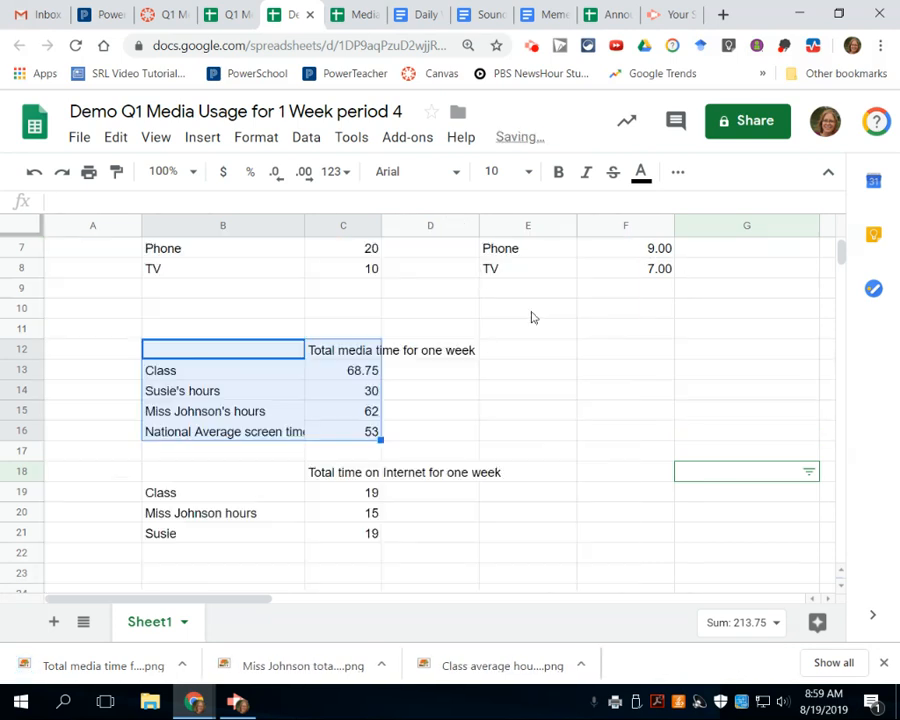
Insert a pie chart of the total time on Internet for one week from range B18:C21
{"action": "left_click", "coordinate": [420, 432]}
{"action": "left_click", "coordinate": [148, 471]}
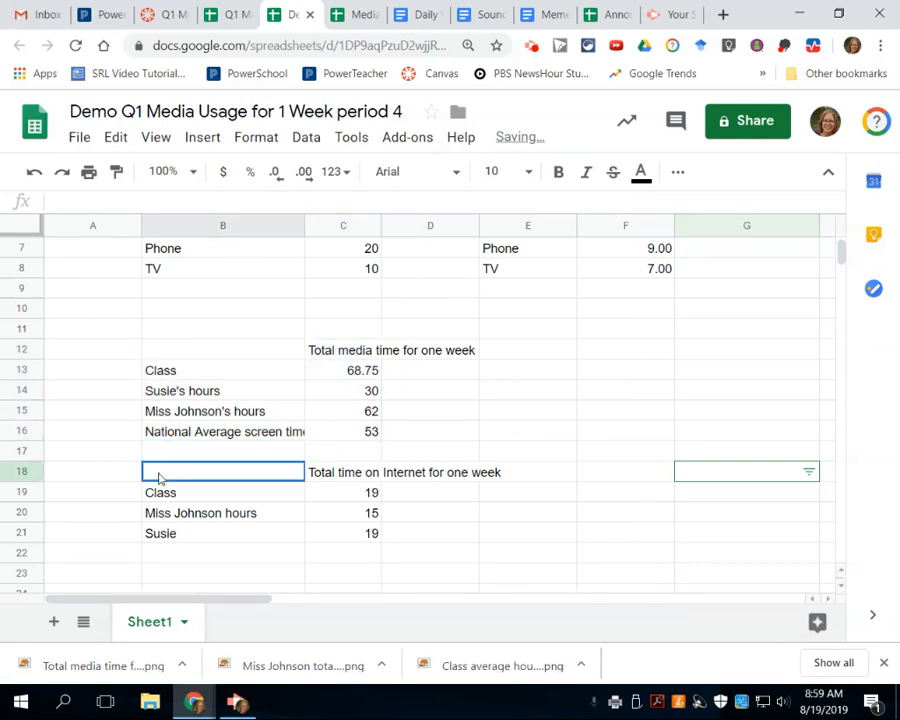
{"action": "left_click", "coordinate": [361, 533], "text": "shift"}
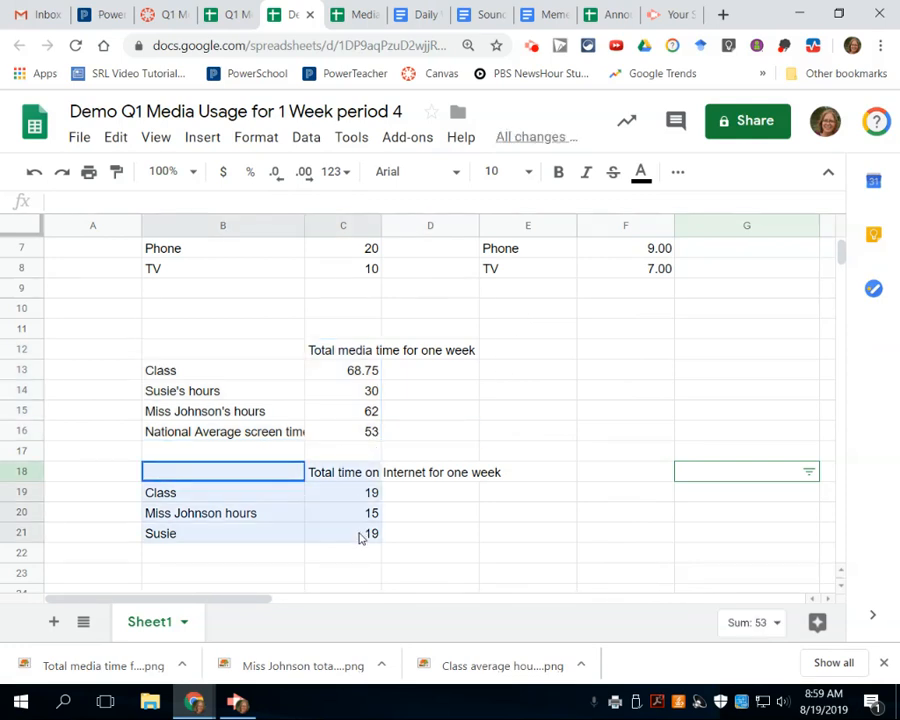
{"action": "left_click", "coordinate": [678, 171]}
{"action": "left_click", "coordinate": [600, 208]}
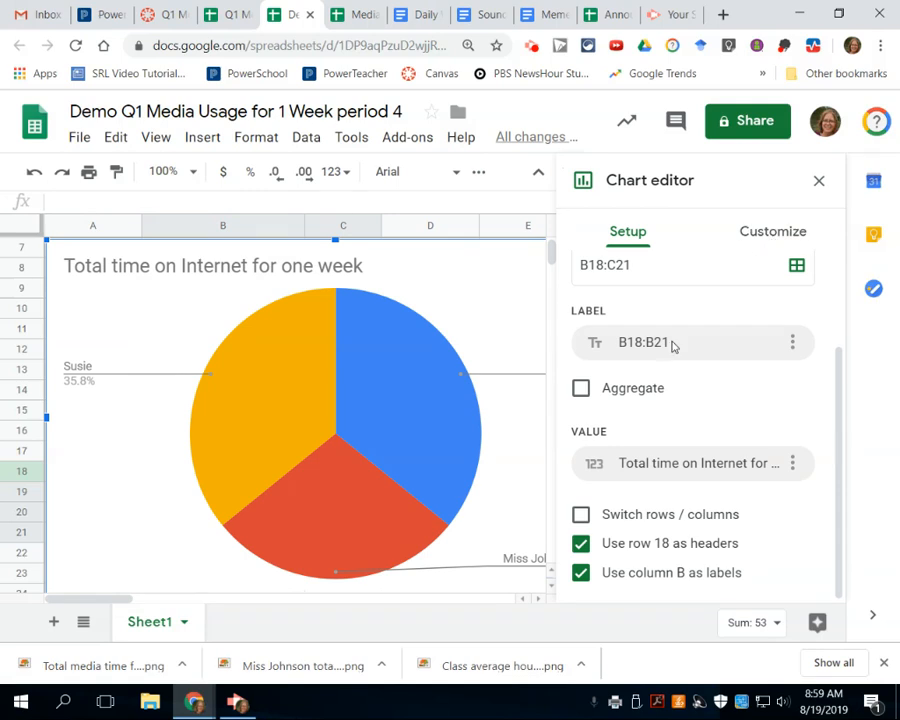
{"action": "left_click", "coordinate": [740, 236]}
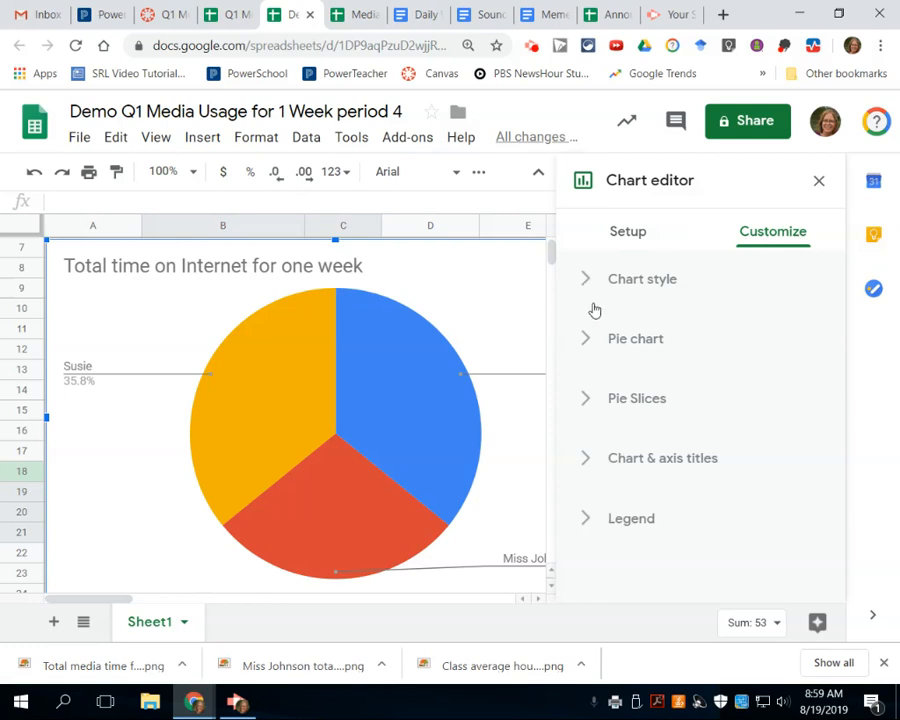
{"action": "left_click", "coordinate": [589, 341]}
{"action": "left_click", "coordinate": [589, 341]}
{"action": "left_click", "coordinate": [598, 285]}
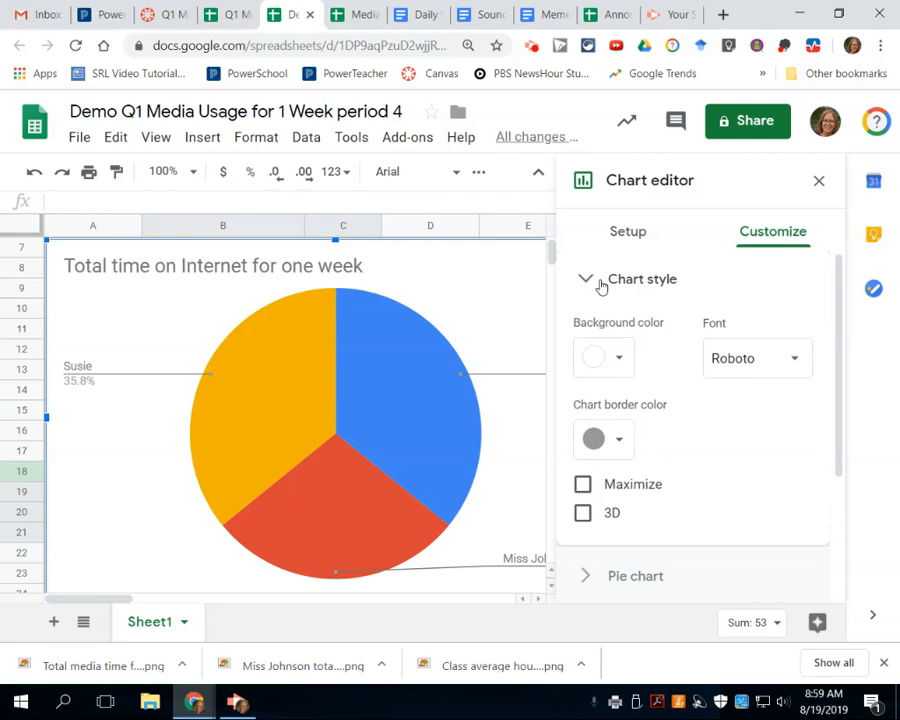
{"action": "left_click", "coordinate": [600, 285]}
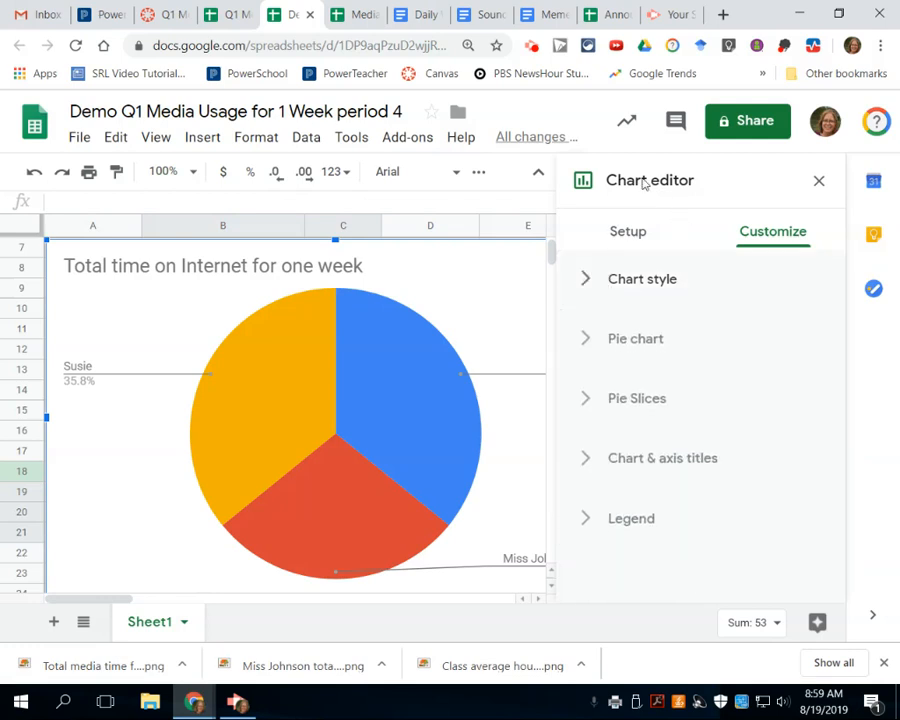
Change the total Internet time pie chart to a column chart and close the chart editor
{"action": "left_click", "coordinate": [638, 234]}
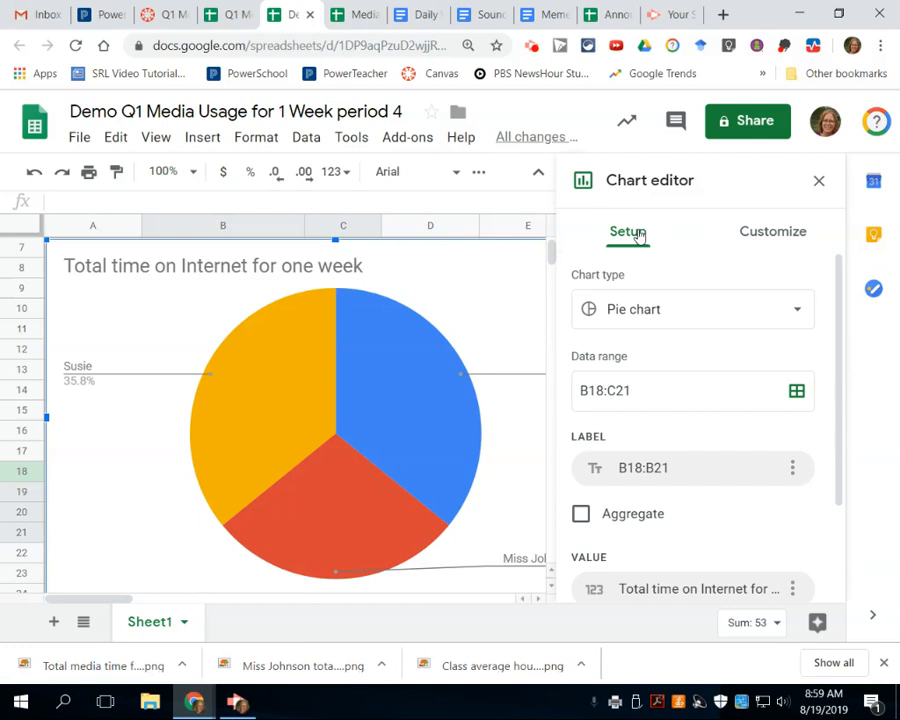
{"action": "left_click", "coordinate": [643, 319]}
{"action": "left_click", "coordinate": [659, 492]}
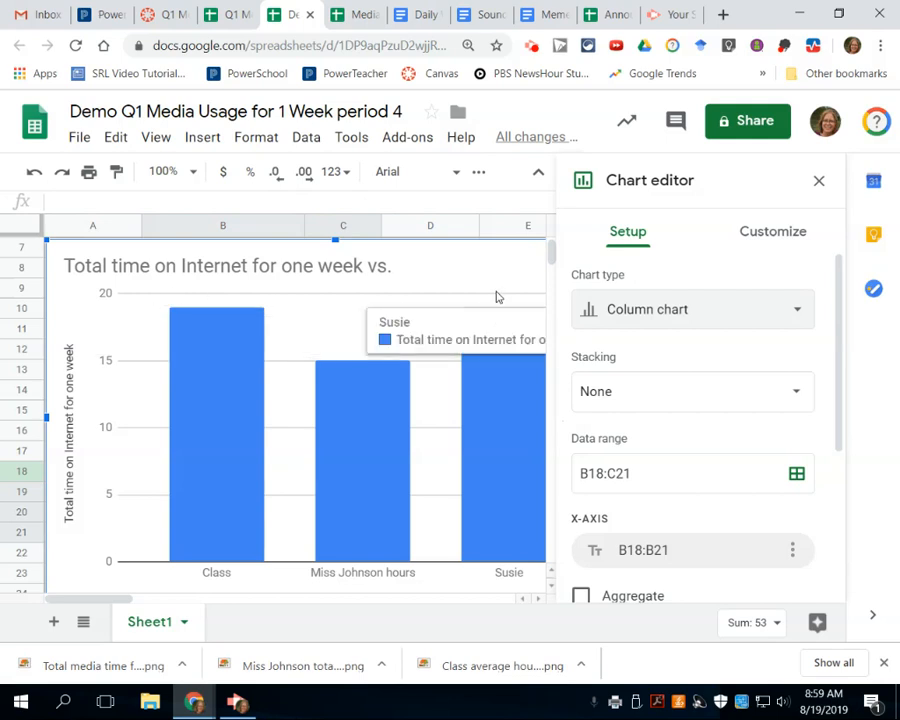
{"action": "left_click", "coordinate": [818, 183]}
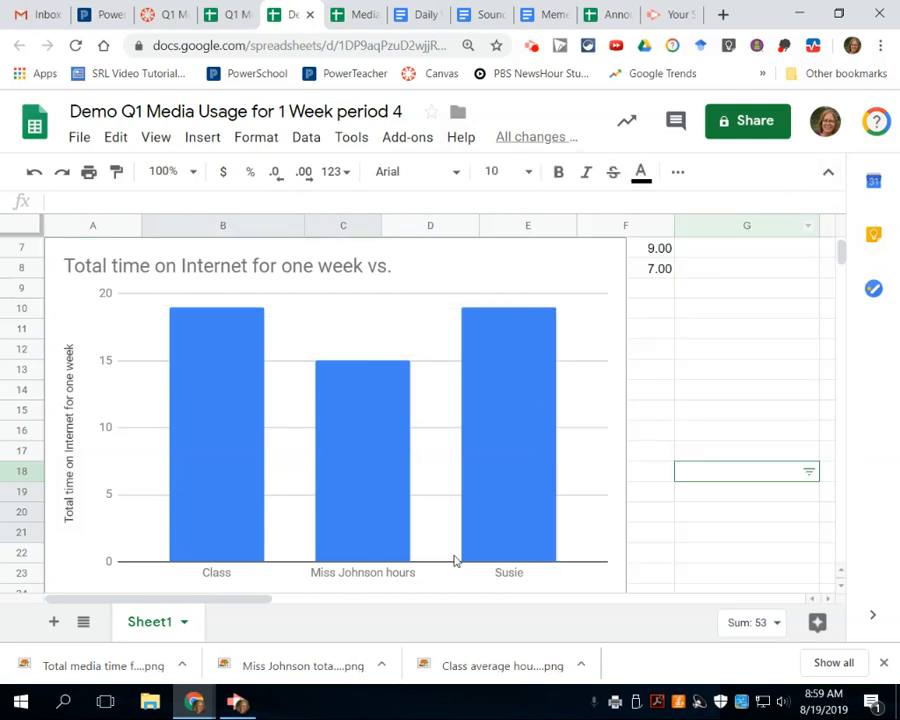
Shorten the column chart's title to "Total time on Internet for one week" and close the chart editor
{"action": "left_click", "coordinate": [381, 270]}
{"action": "double_click", "coordinate": [389, 269]}
{"action": "left_click", "coordinate": [331, 264]}
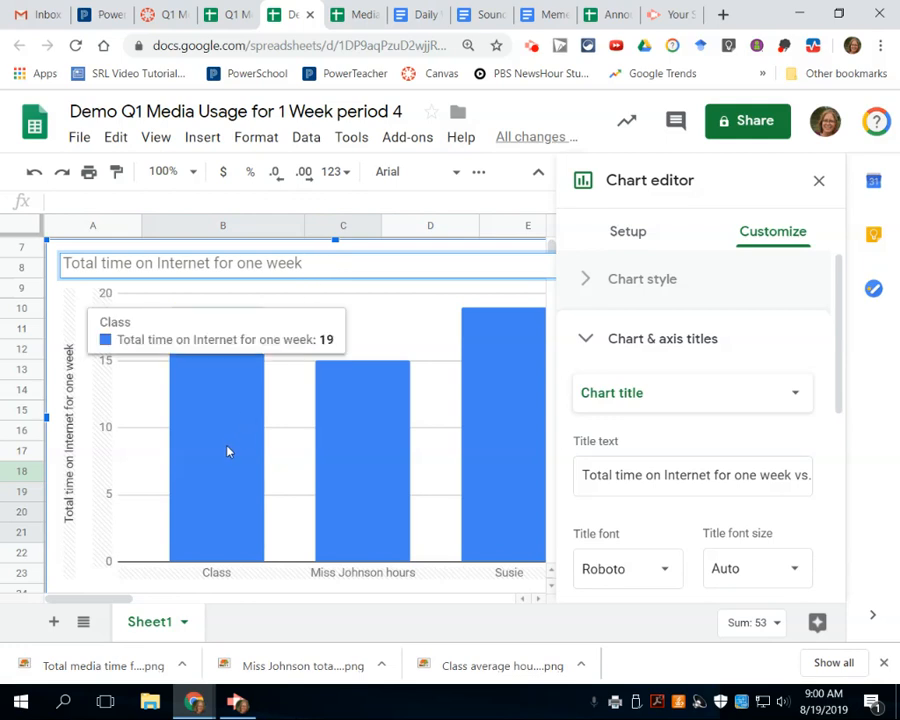
{"action": "left_click", "coordinate": [819, 182]}
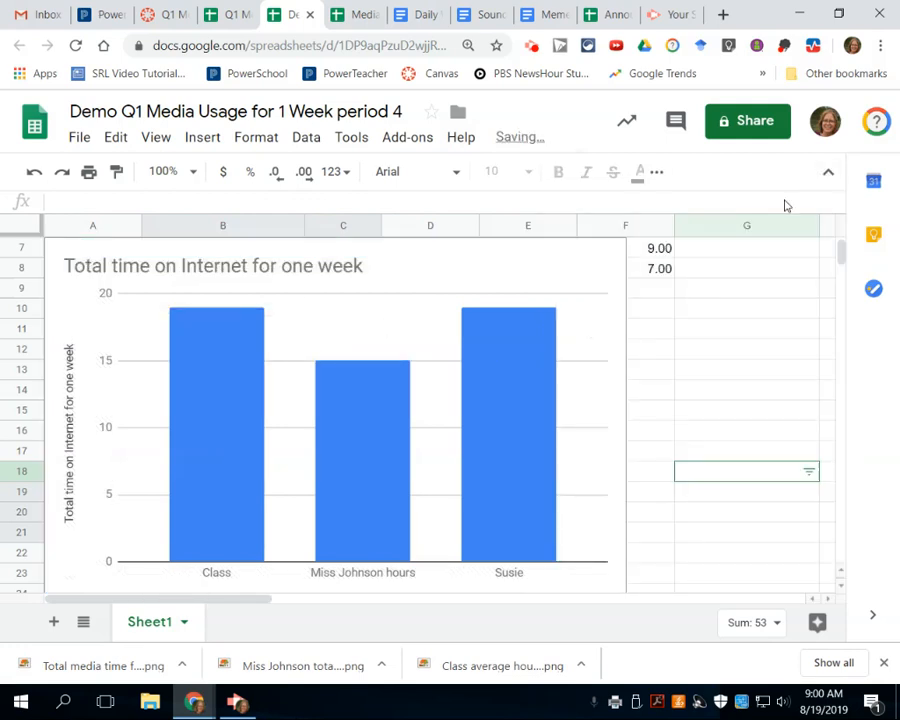
Download the total Internet time column chart as a PNG image
{"action": "left_click", "coordinate": [613, 257]}
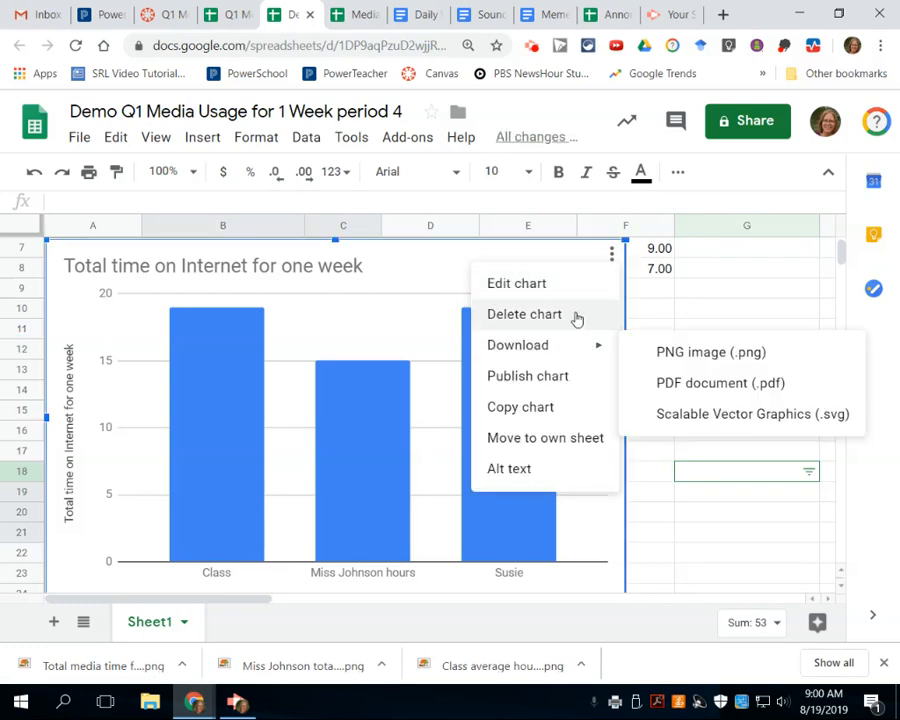
{"action": "mouse_move", "coordinate": [579, 346]}
{"action": "left_click", "coordinate": [710, 352]}
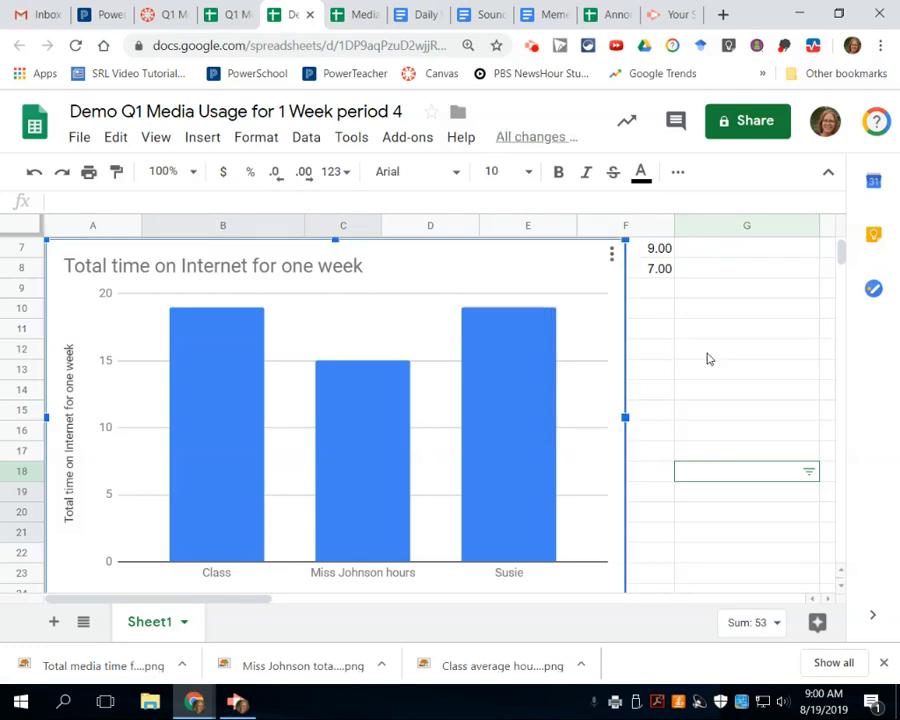